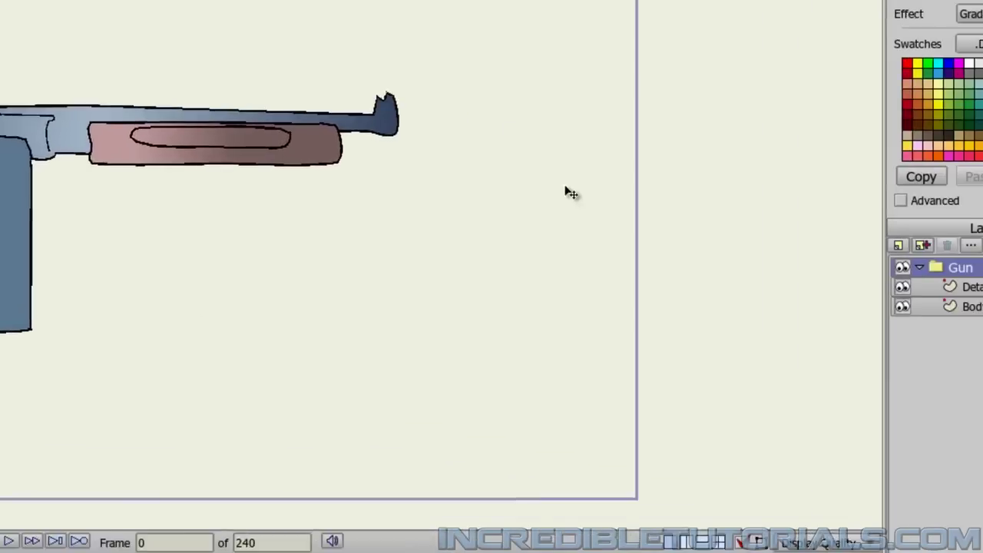
Collapse the Gun group, add a switch layer named 'Muzzle Flash', and move it below Gun
click(794, 240)
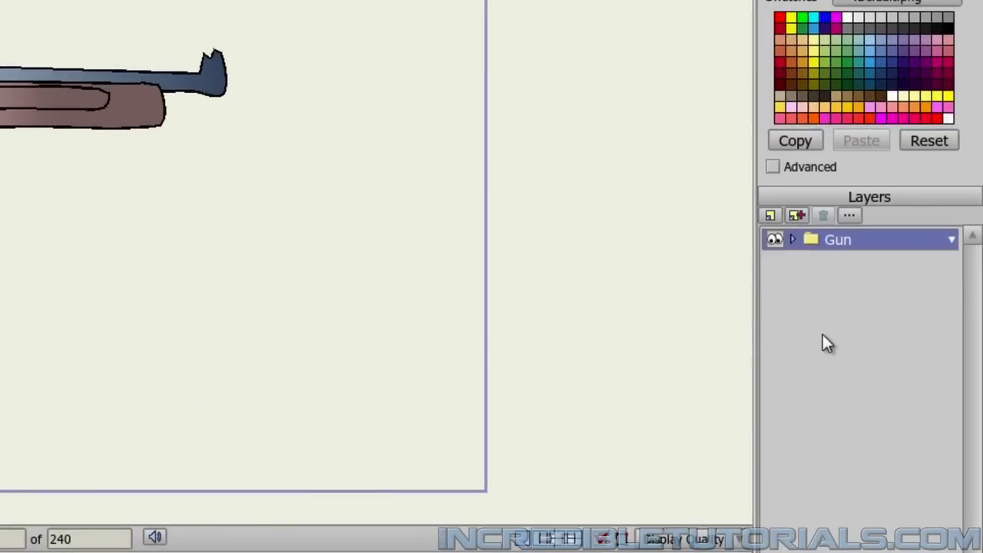
click(768, 216)
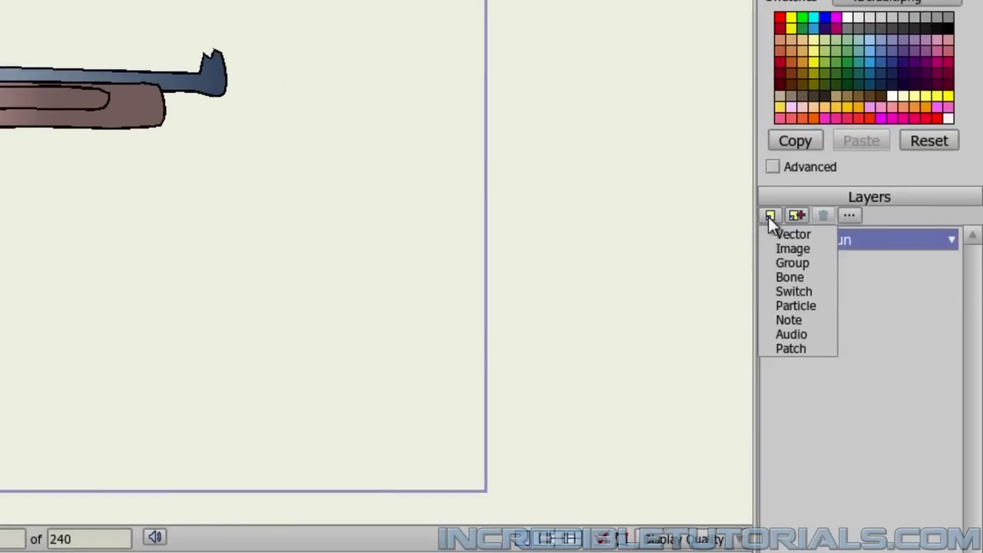
click(795, 290)
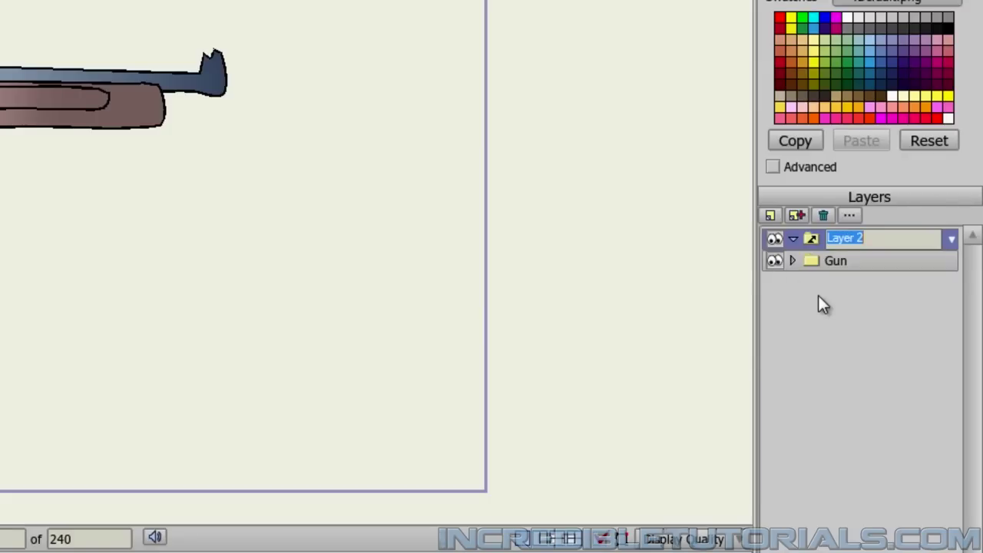
text(Muzzle Flash)
key(Return)
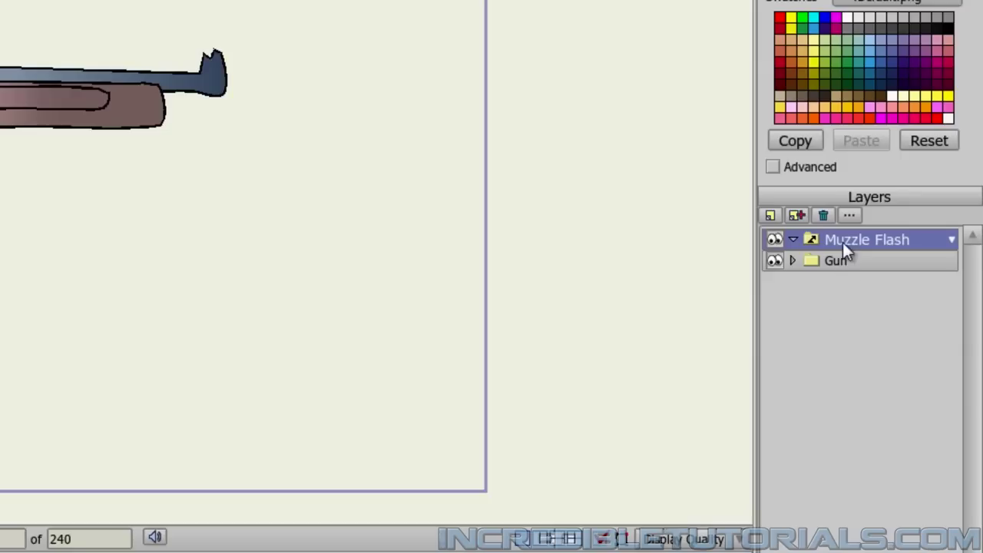
drag(843, 242, 851, 275)
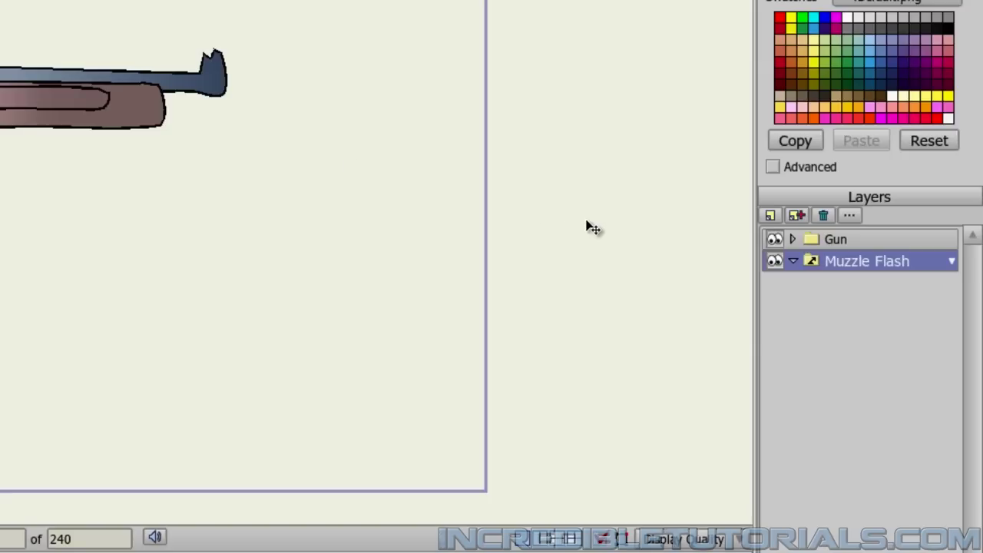
Create a vector layer named 'MF1' and nest it inside the Muzzle Flash switch layer
click(770, 216)
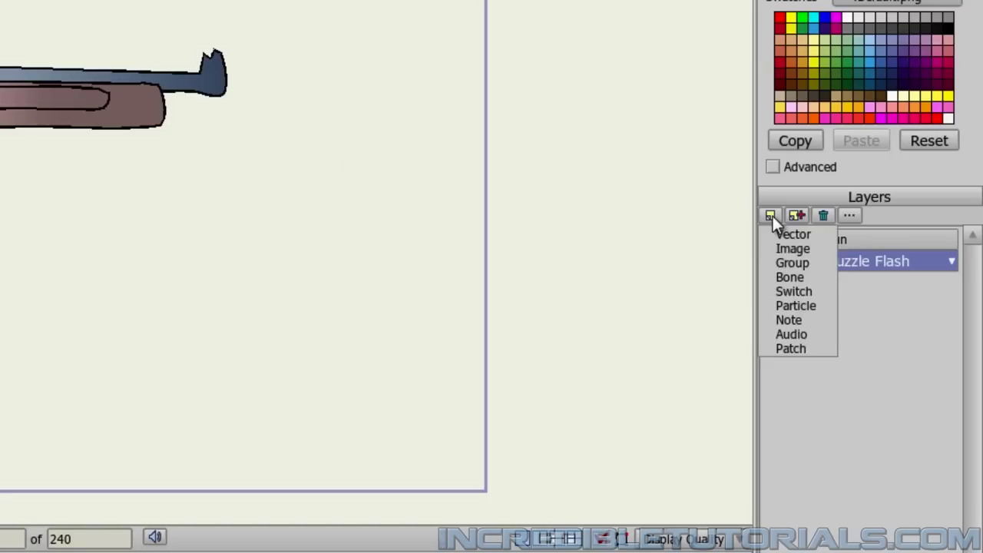
click(782, 234)
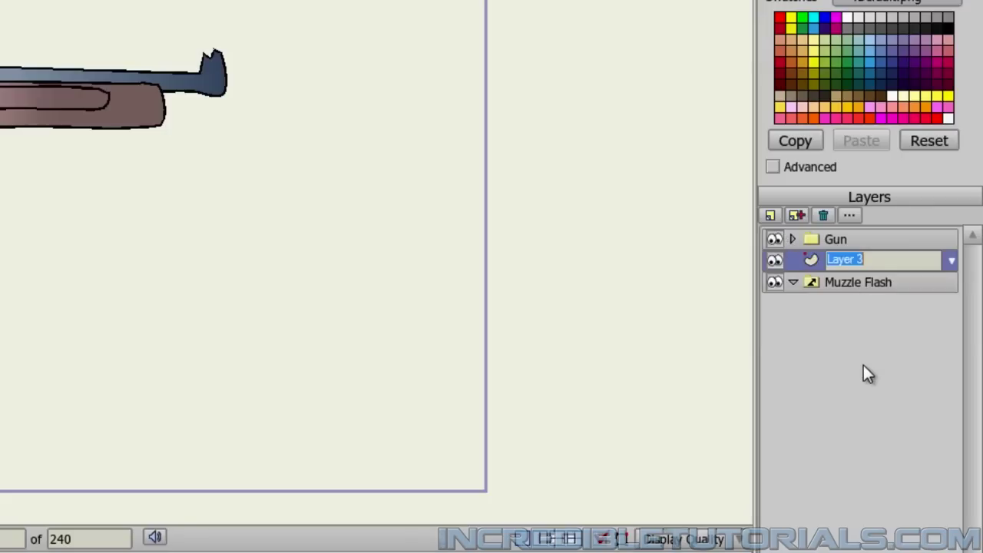
text(MF1)
key(Return)
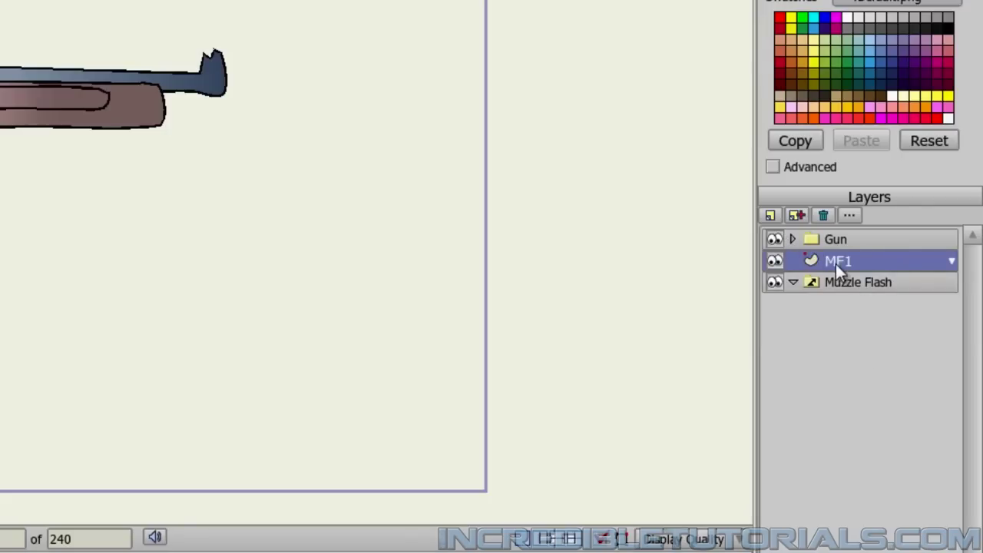
drag(836, 264, 842, 288)
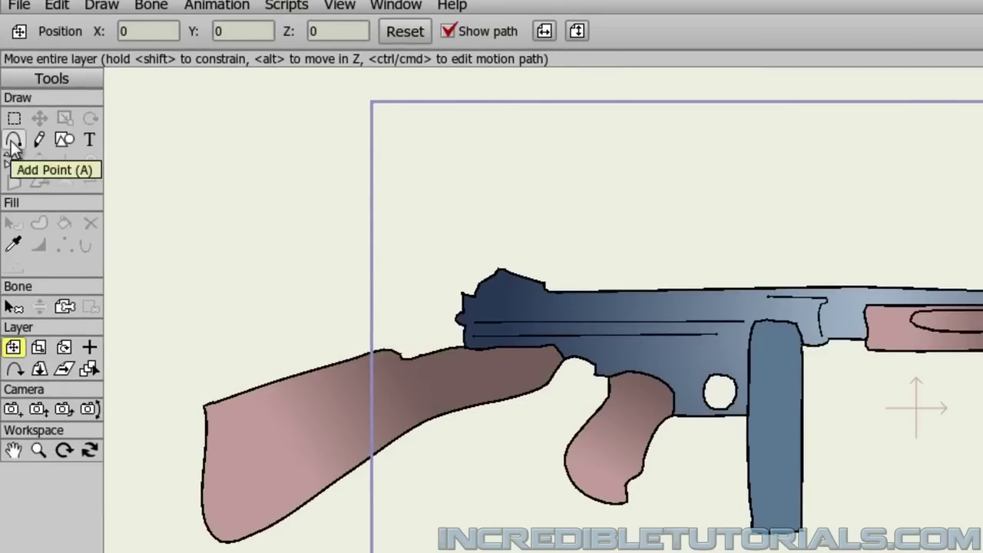
Select the Add Point tool and set the stroke width to 4
click(12, 142)
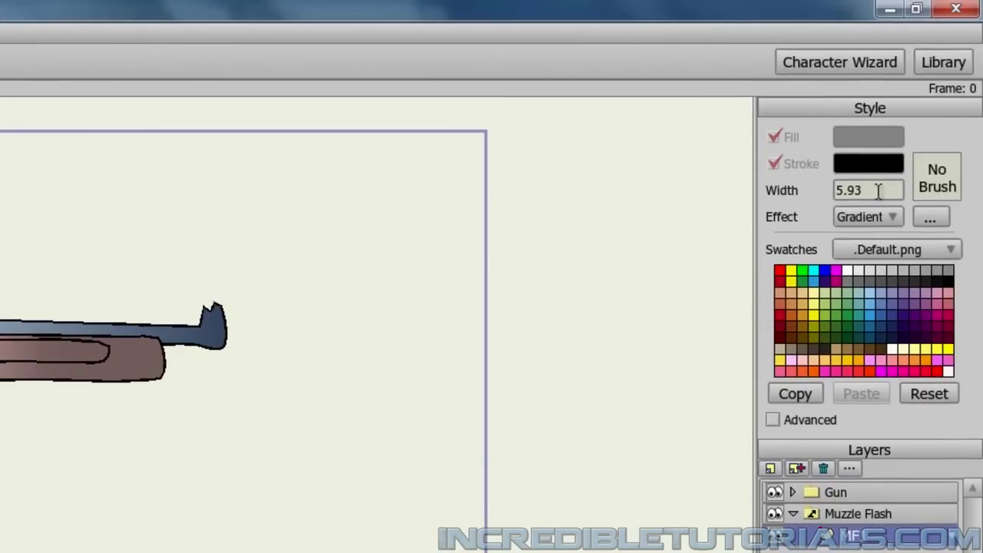
drag(878, 192, 799, 191)
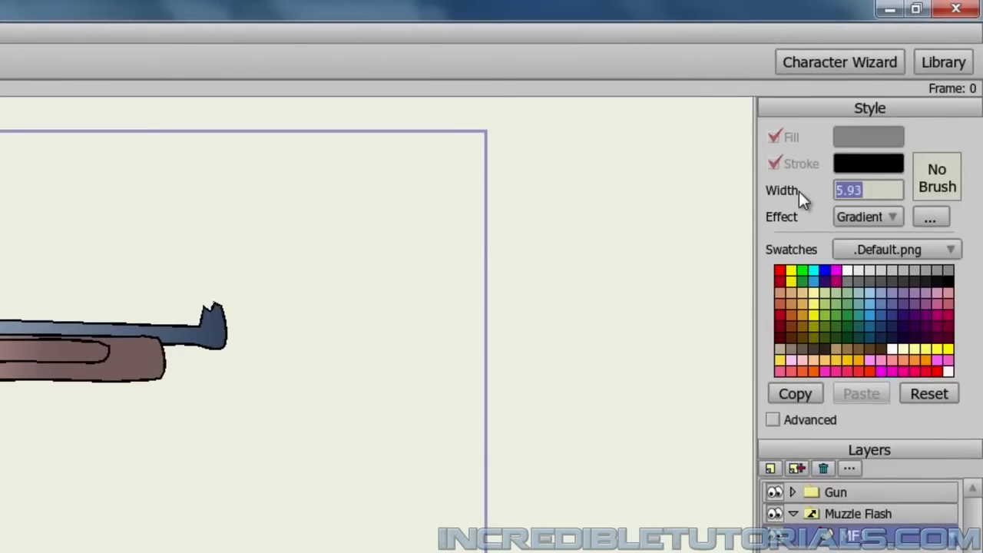
text(4)
Set the stroke colour to orange (E4721E) and change the effect from Gradient to plain
click(887, 163)
drag(350, 458, 350, 447)
click(302, 386)
click(299, 377)
click(295, 372)
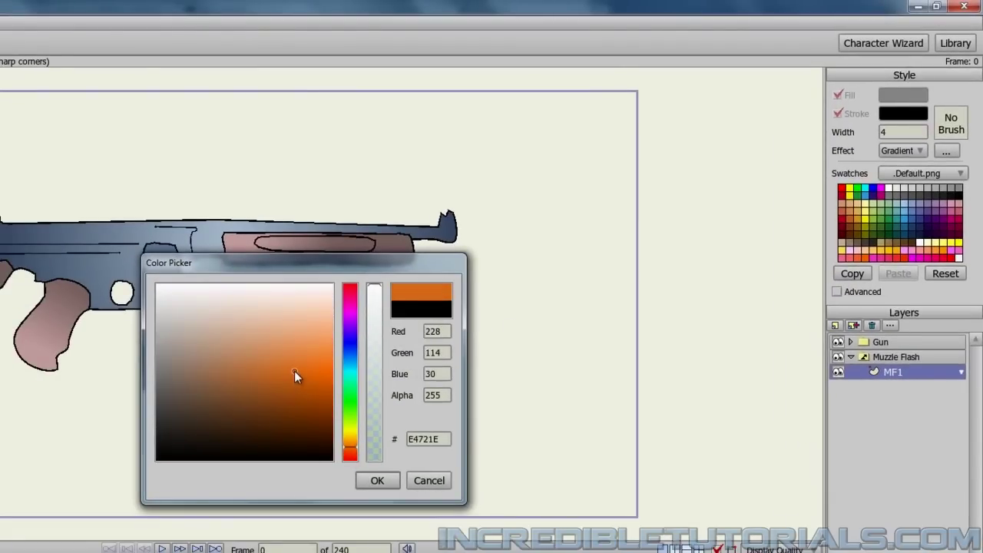
click(379, 480)
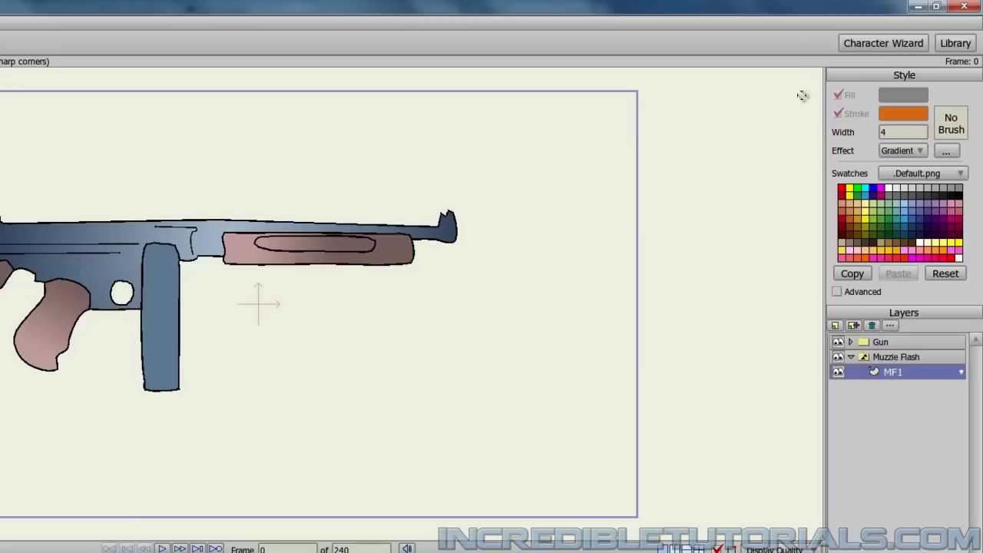
click(920, 151)
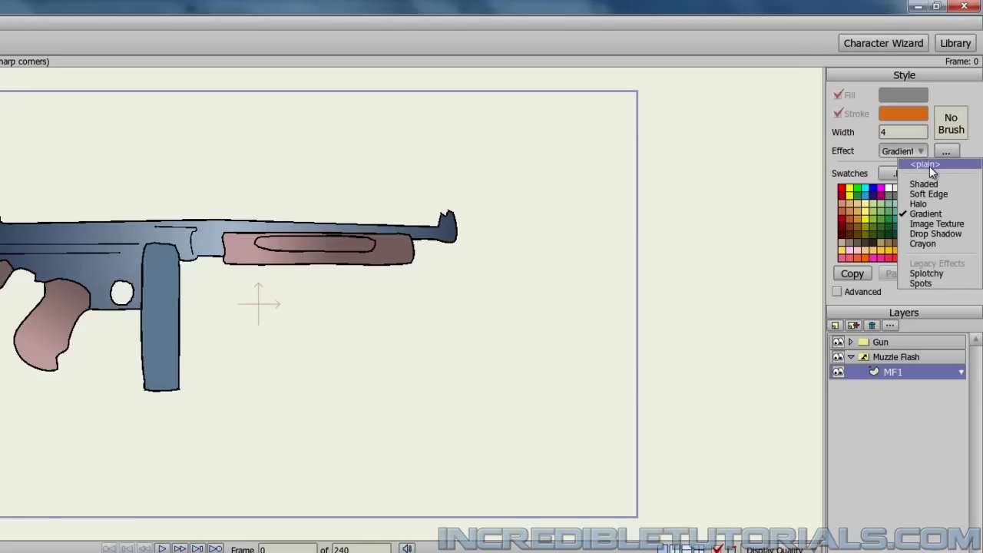
click(928, 166)
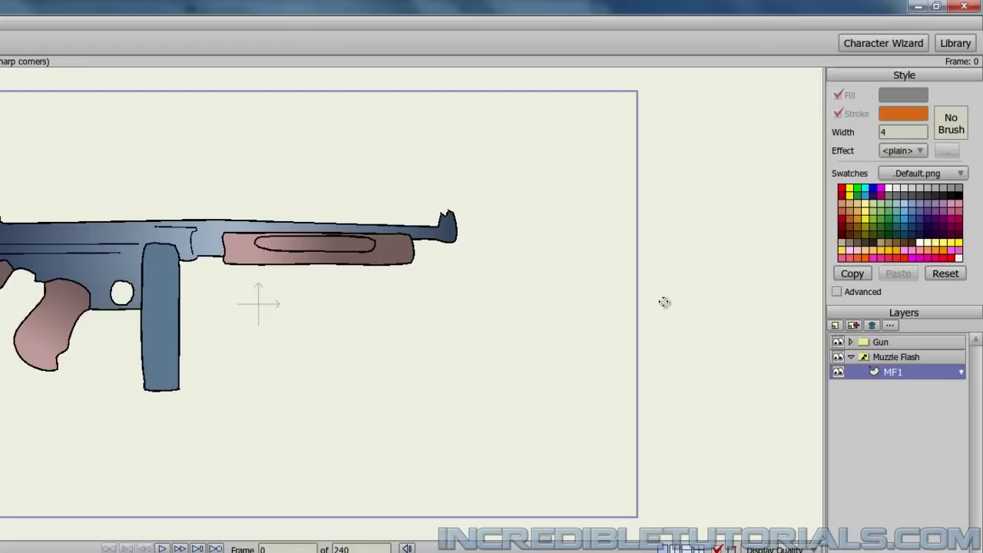
Draw a closed, spiky flash outline on MF1 starting and ending at the muzzle tip
scroll(454, 237, up, 4)
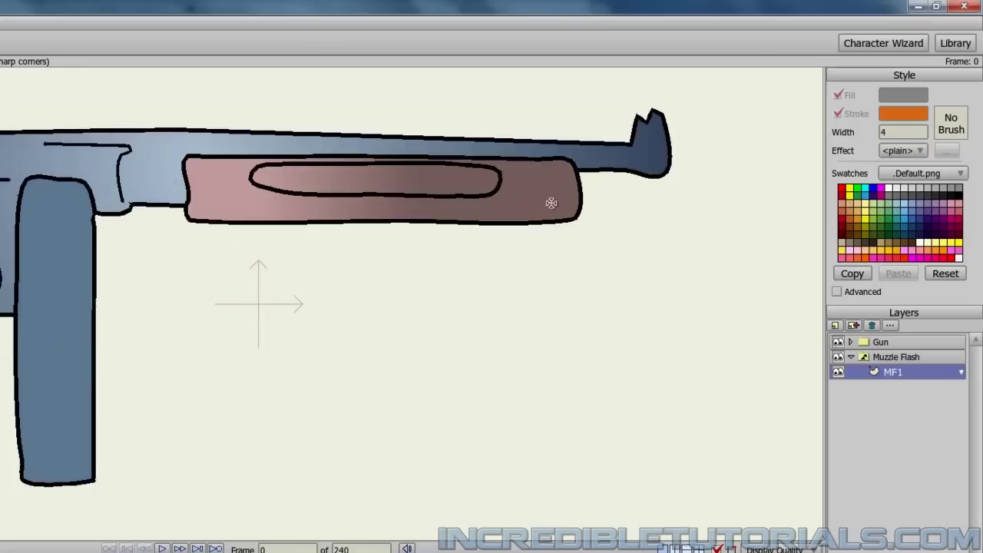
drag(553, 204, 77, 361)
scroll(93, 367, down, 1)
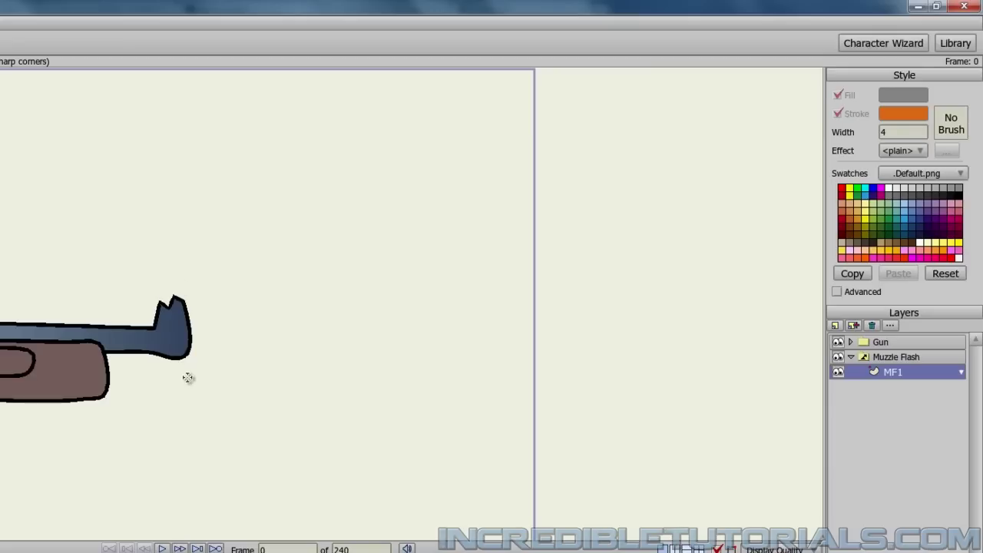
click(184, 324)
drag(184, 323, 365, 297)
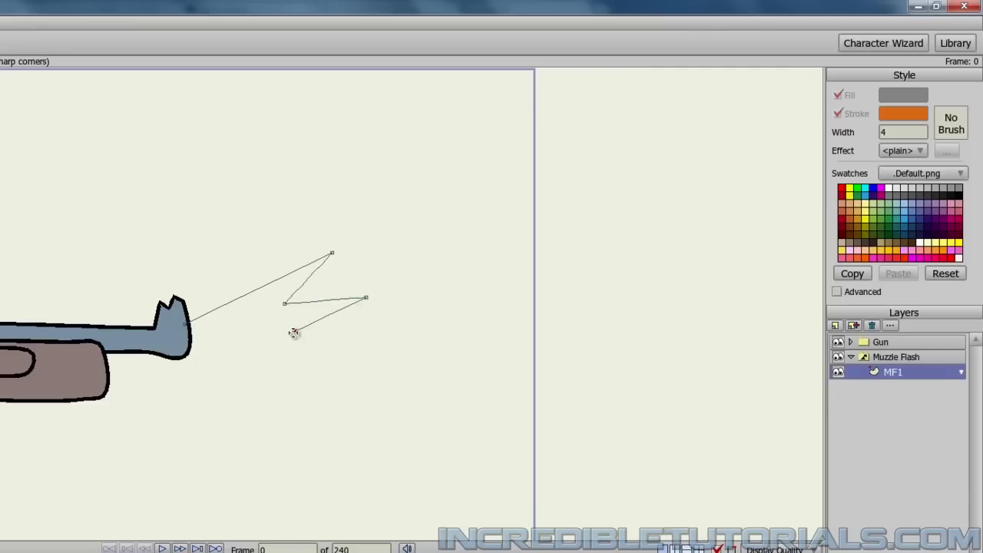
click(285, 335)
click(379, 348)
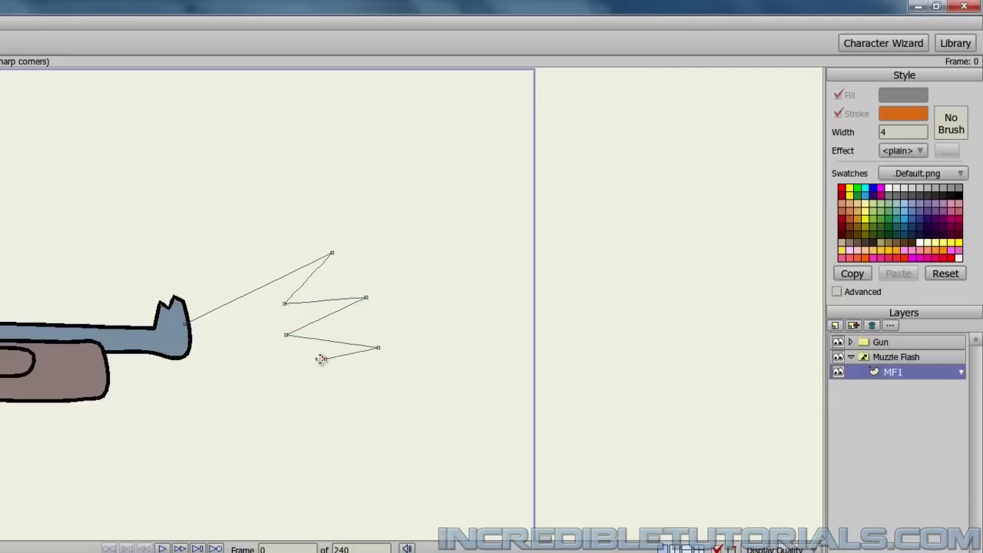
click(288, 357)
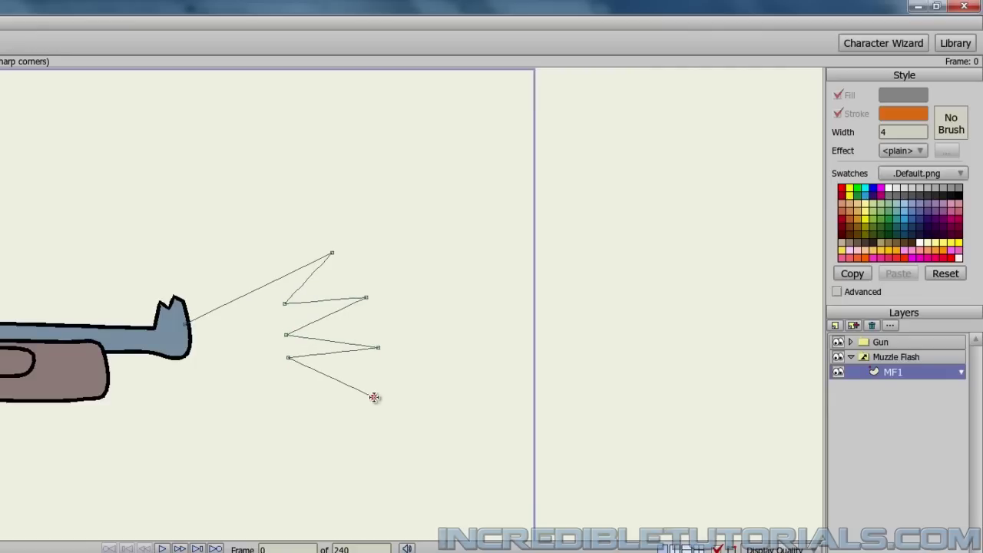
click(375, 392)
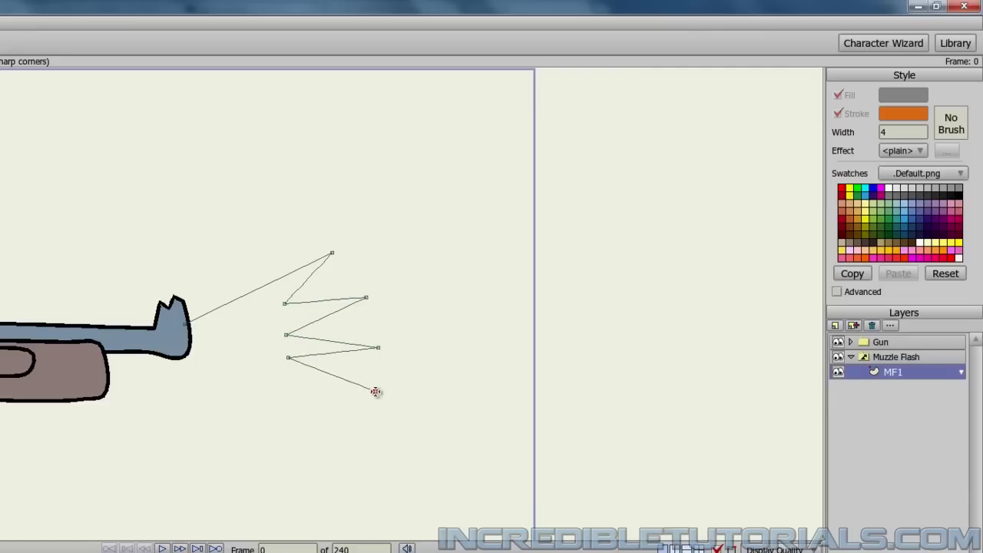
click(180, 349)
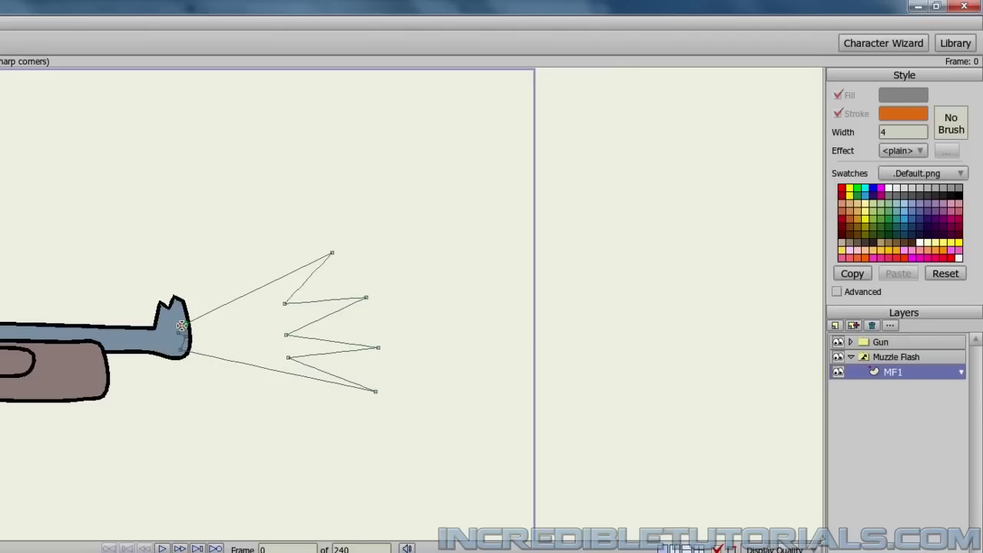
click(181, 326)
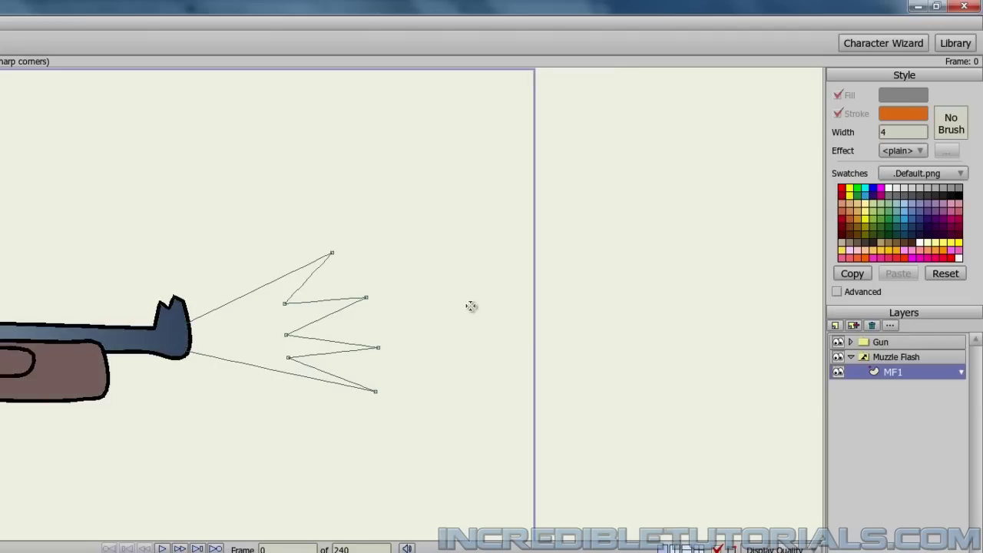
Add a smaller inner zigzag shape from the gun edge inside the flash
scroll(213, 426, up, 5)
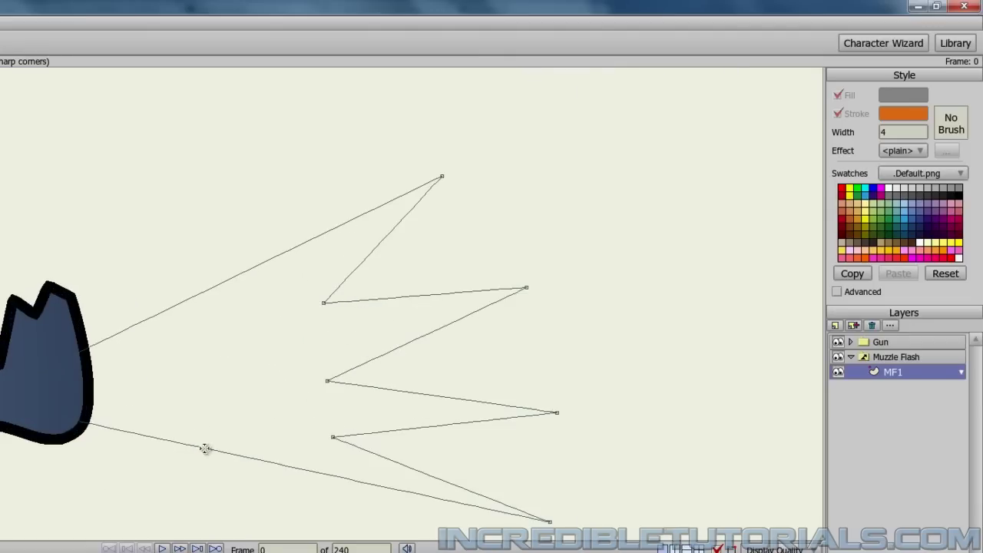
drag(205, 448, 220, 395)
scroll(174, 377, up, 1)
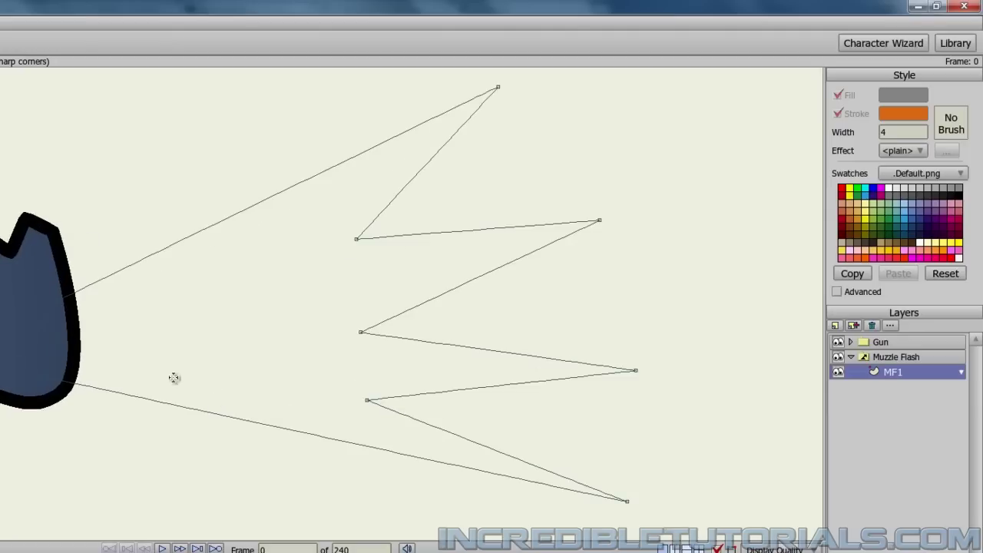
click(78, 313)
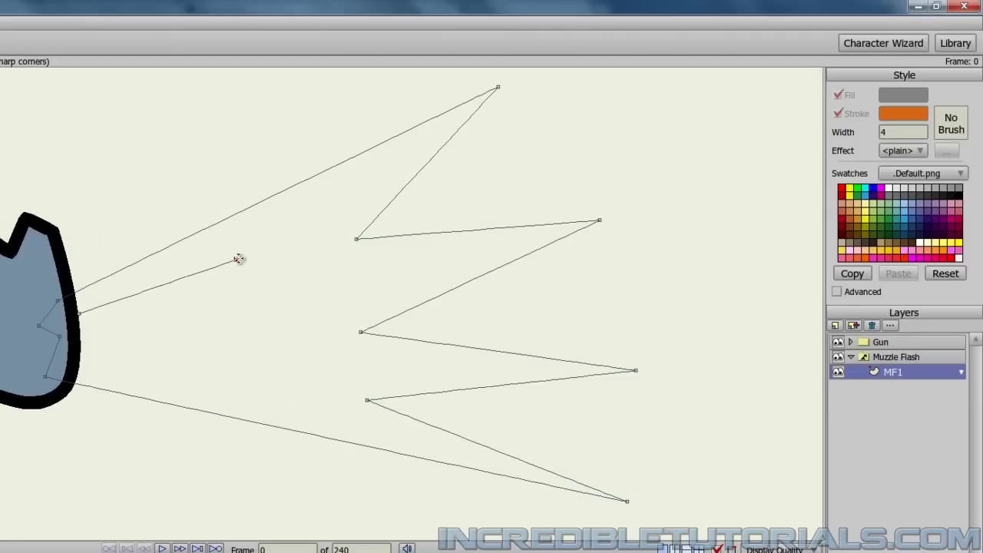
click(247, 267)
click(204, 307)
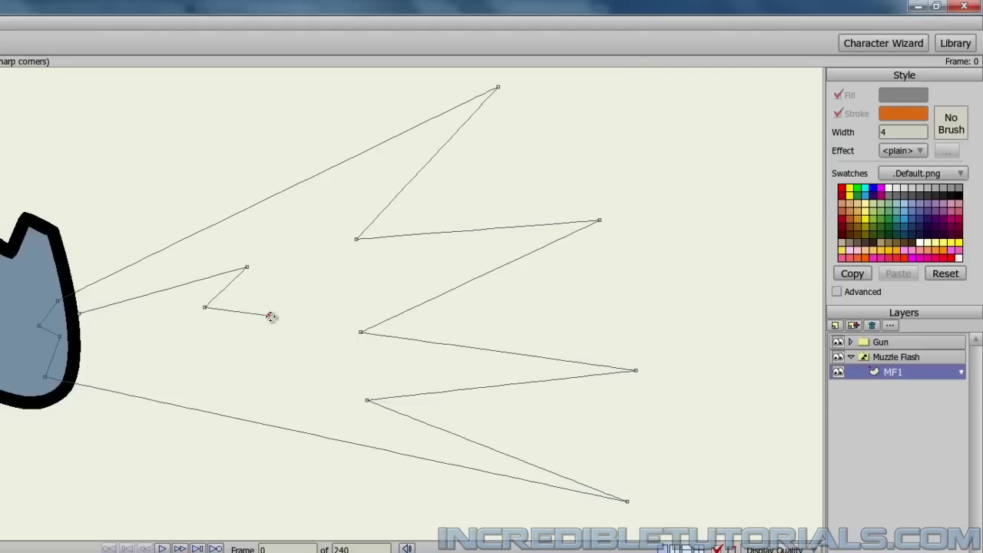
click(270, 316)
click(203, 348)
click(286, 382)
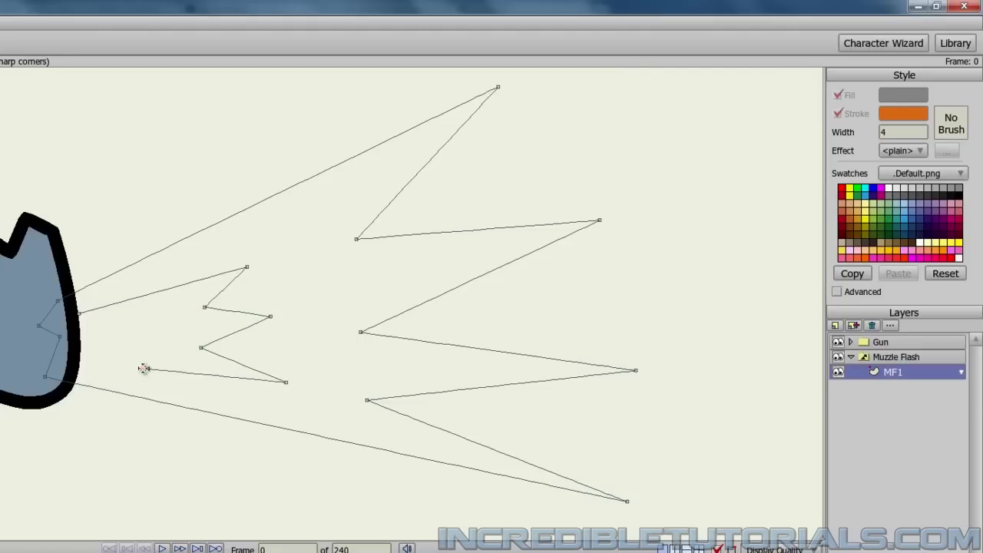
click(81, 354)
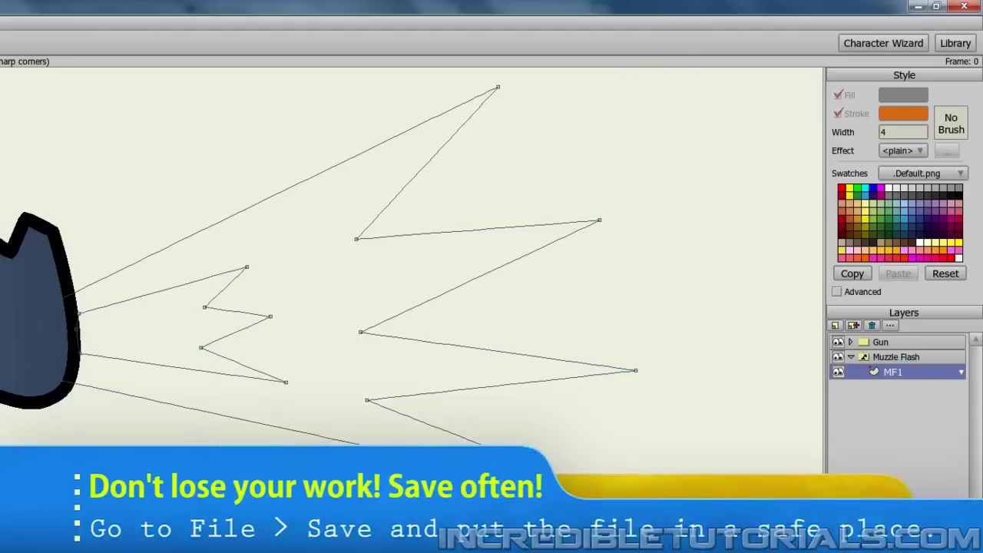
Fill the MF1 flash light orange, applying the colour to both fill and outline
key(t)
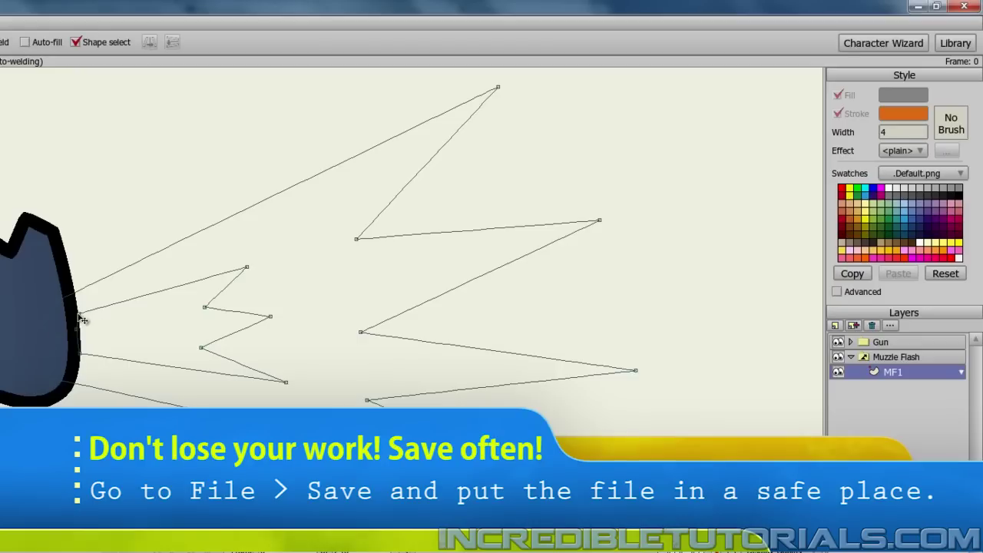
click(77, 314)
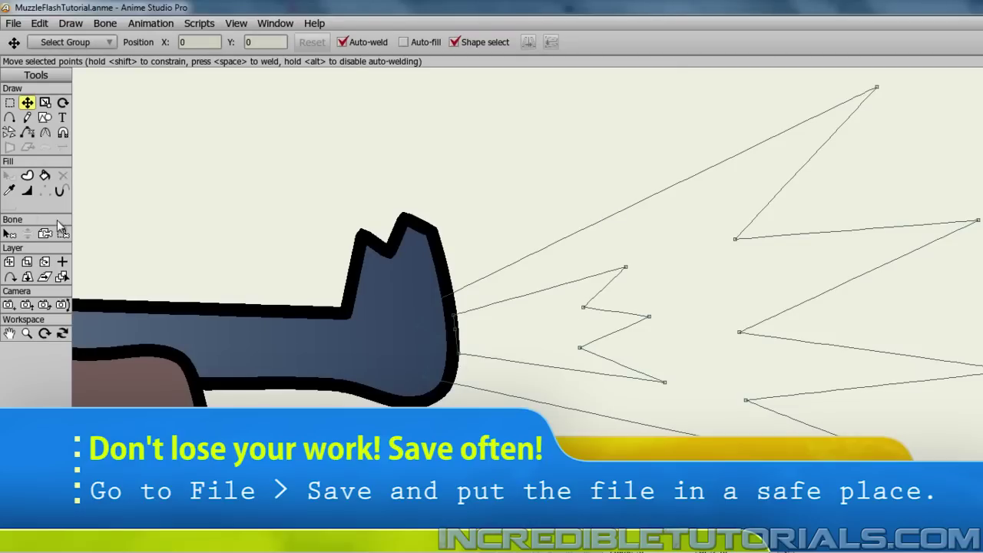
click(49, 175)
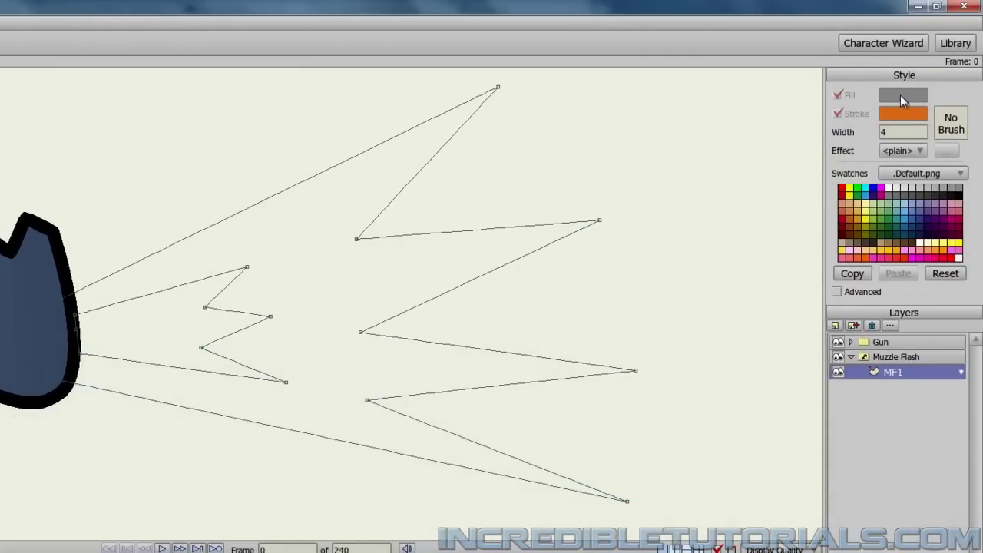
click(914, 95)
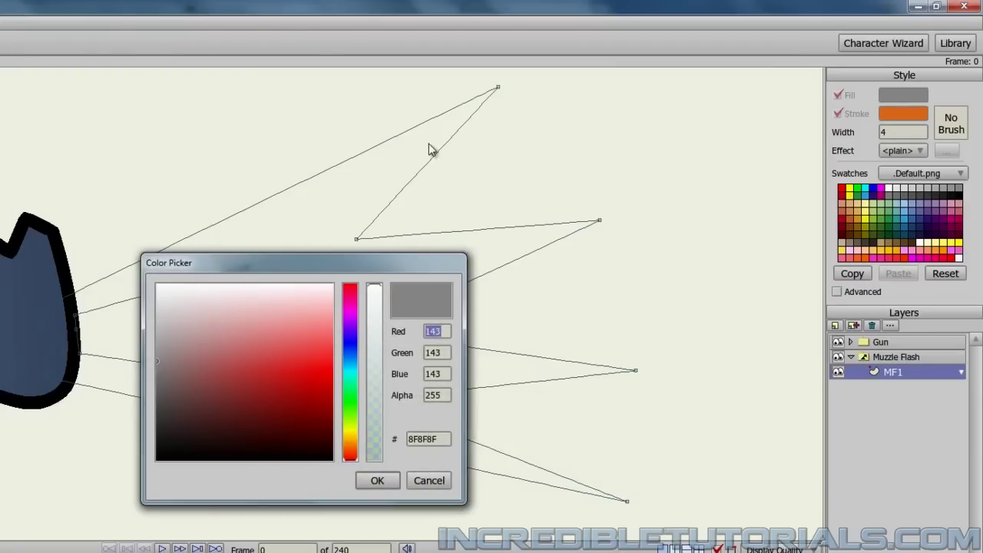
drag(351, 454, 356, 447)
mouse_move(303, 380)
mouse_down()
mouse_move(262, 339)
mouse_move(266, 358)
mouse_move(316, 348)
mouse_up()
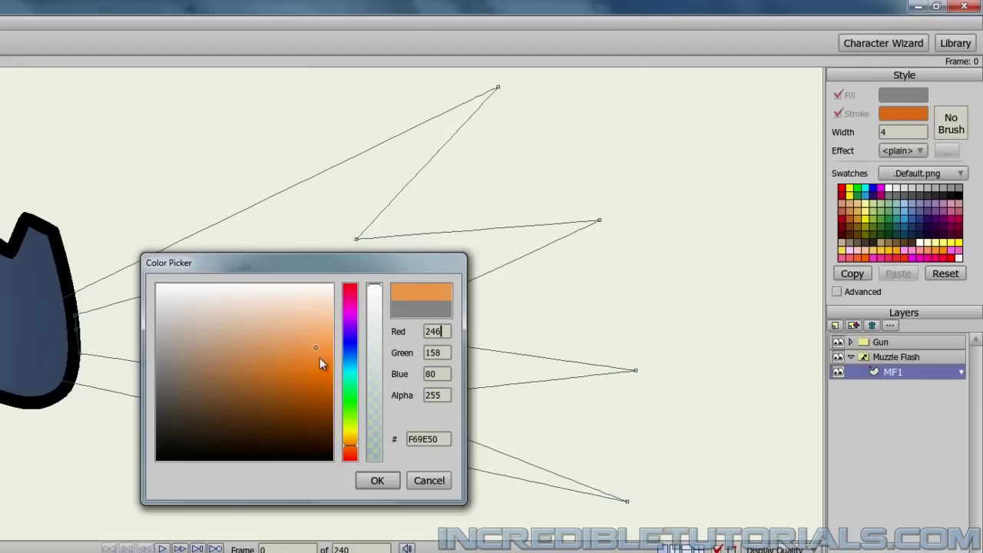
click(377, 480)
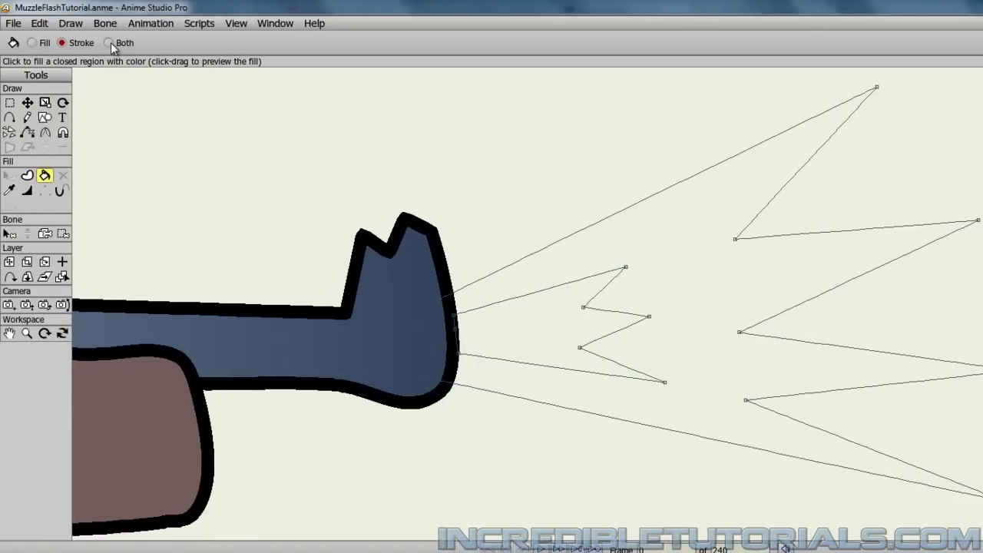
click(109, 43)
click(713, 252)
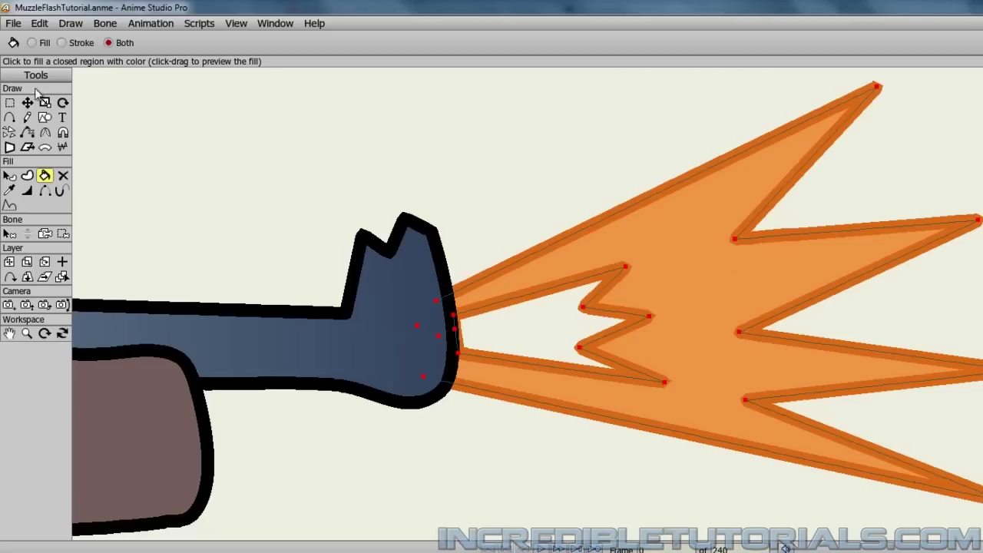
Fill the flash's inner gap pale yellow (FDFE66)
click(28, 103)
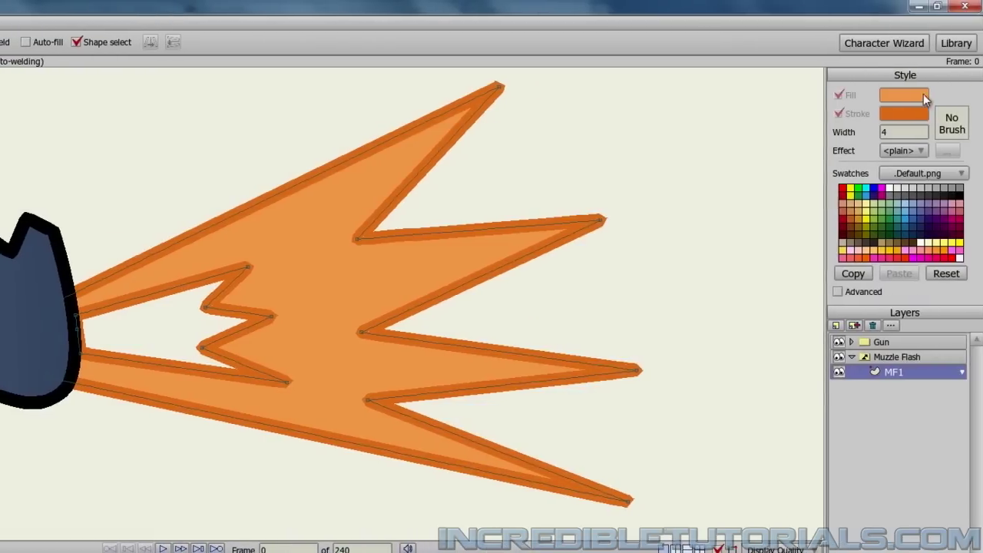
click(906, 95)
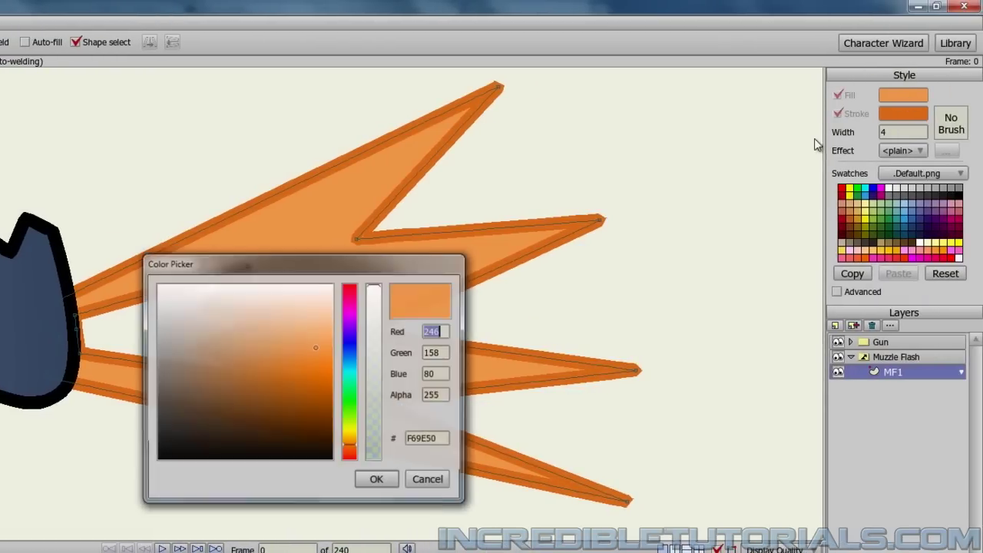
click(355, 433)
mouse_move(316, 358)
mouse_down()
mouse_move(328, 363)
mouse_move(331, 337)
mouse_up()
drag(355, 430, 354, 434)
click(374, 479)
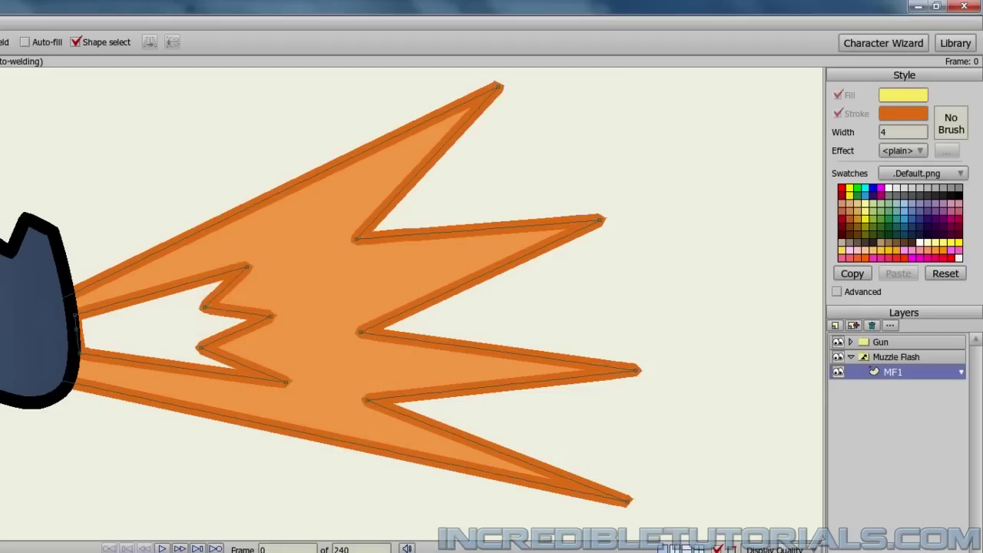
key(p)
click(178, 347)
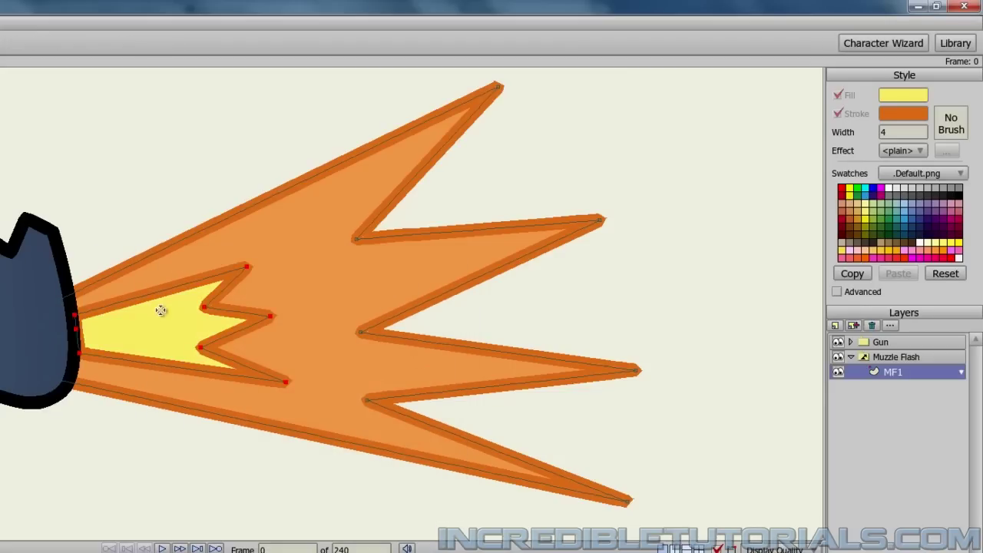
scroll(581, 330, down, 5)
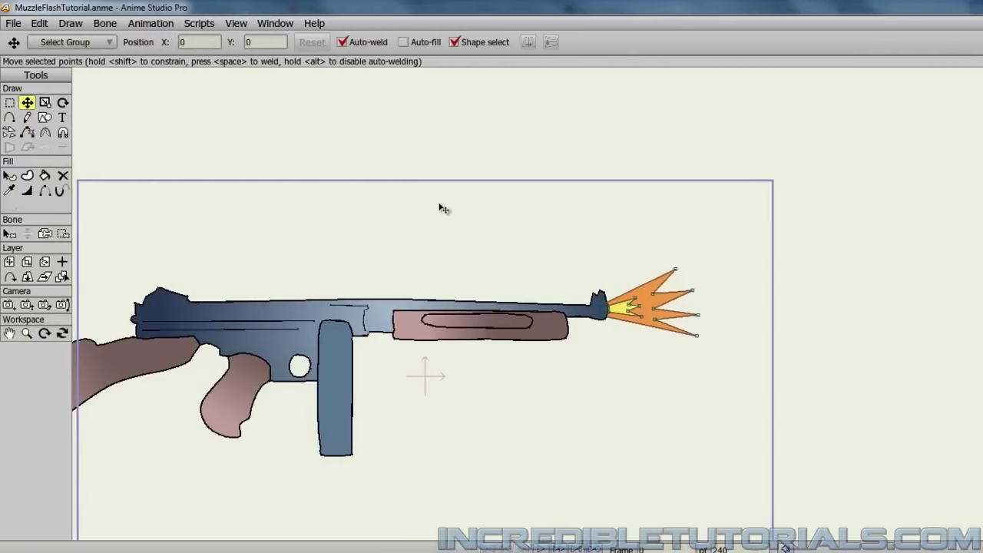
Add a new vector layer named MF2 under Muzzle Flash
scroll(430, 330, up, 5)
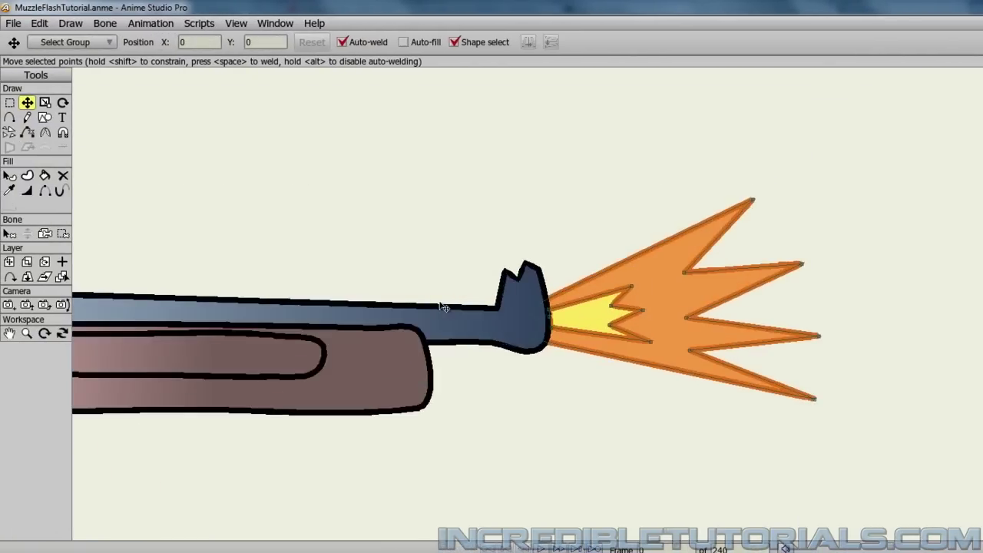
scroll(444, 307, up, 2)
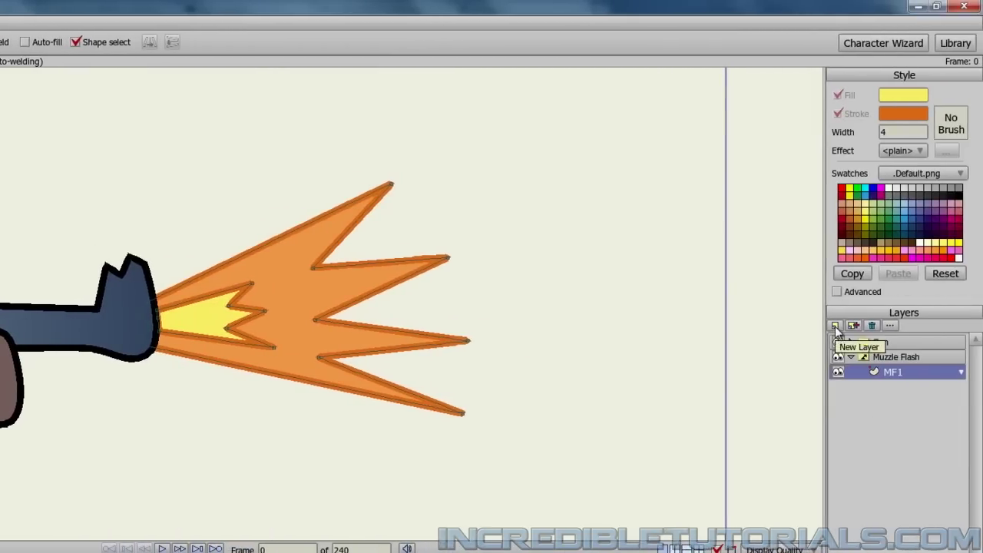
click(835, 325)
click(850, 339)
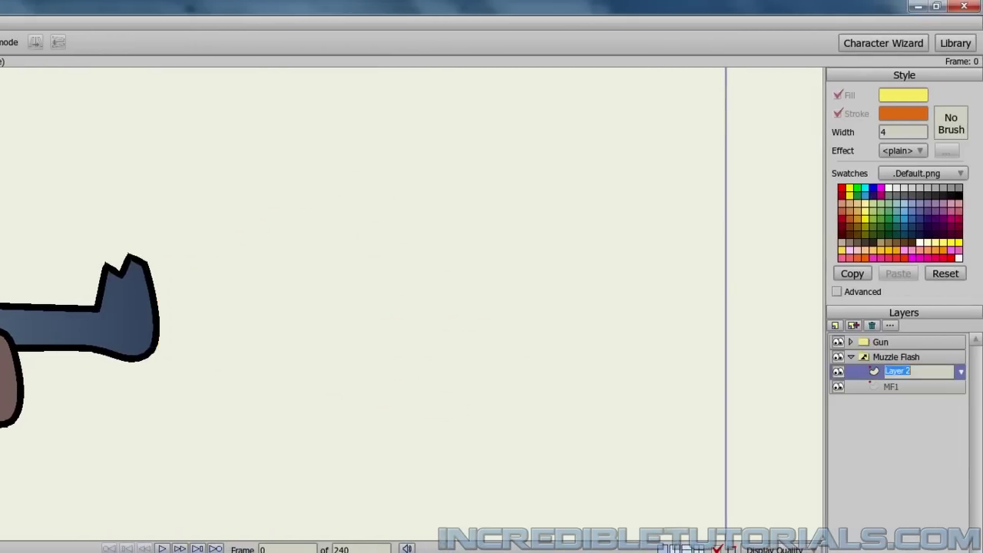
text(MF2)
key(Return)
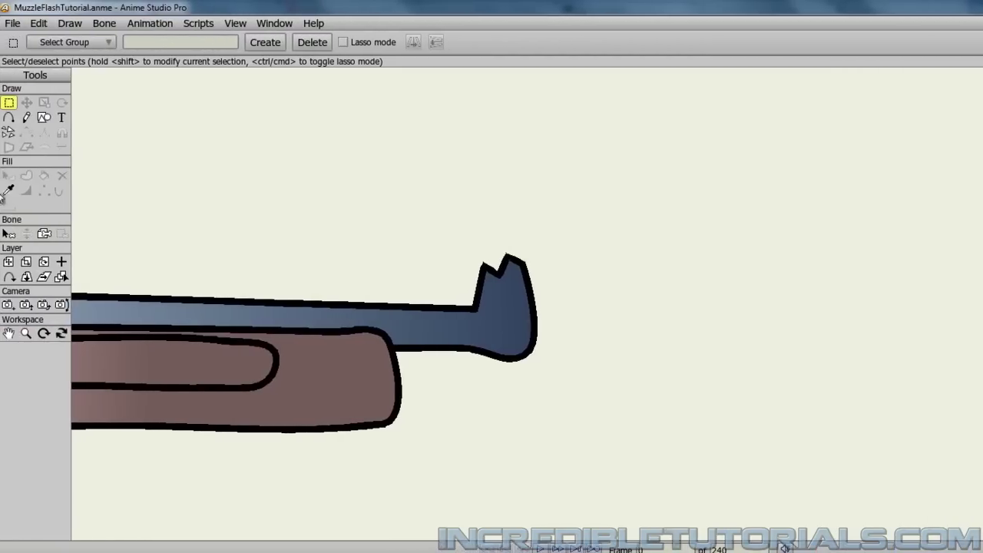
Draw a new jagged flash outline with an inner zigzag at the barrel
click(9, 118)
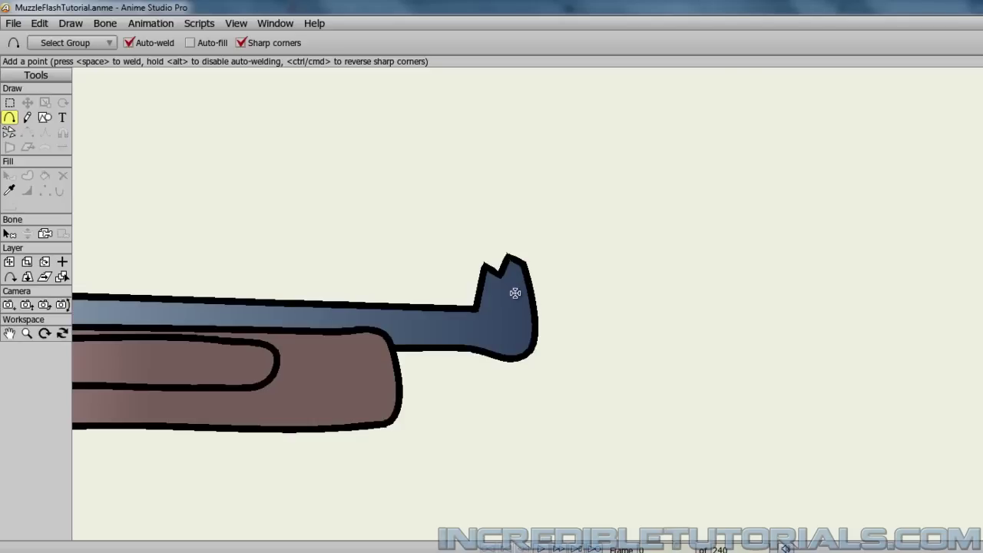
drag(514, 294, 640, 130)
drag(640, 131, 614, 231)
drag(614, 231, 514, 292)
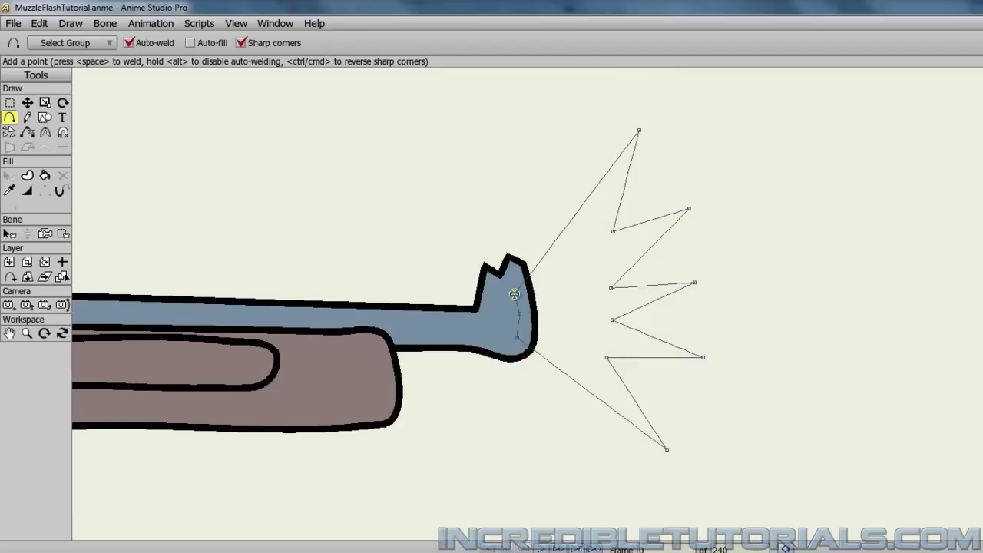
scroll(550, 384, up, 3)
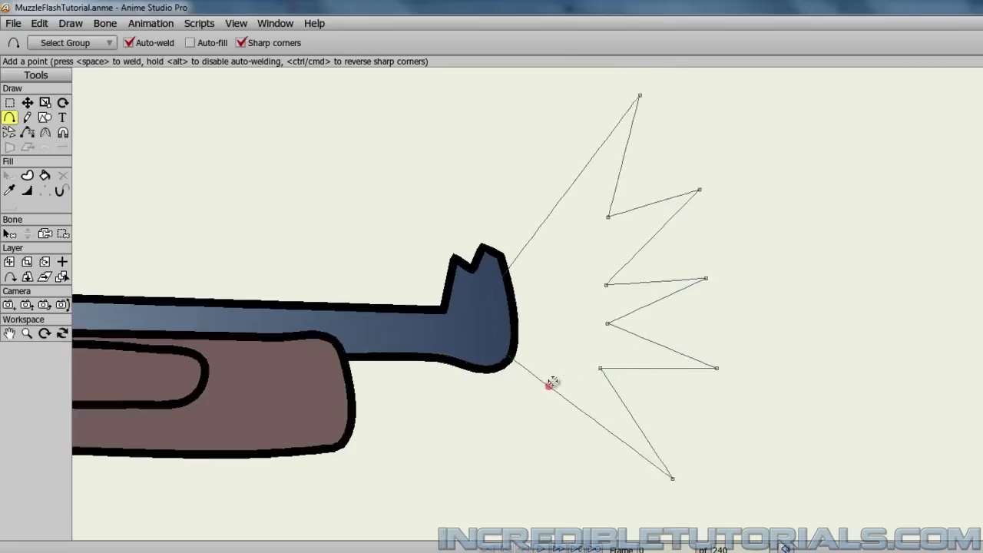
drag(414, 306, 459, 351)
drag(460, 351, 414, 376)
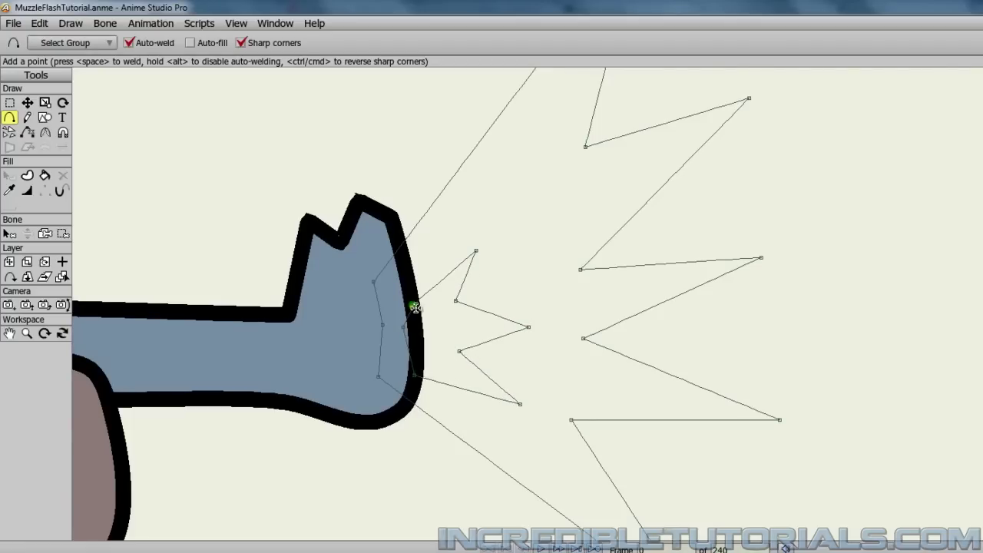
scroll(410, 305, down, 3)
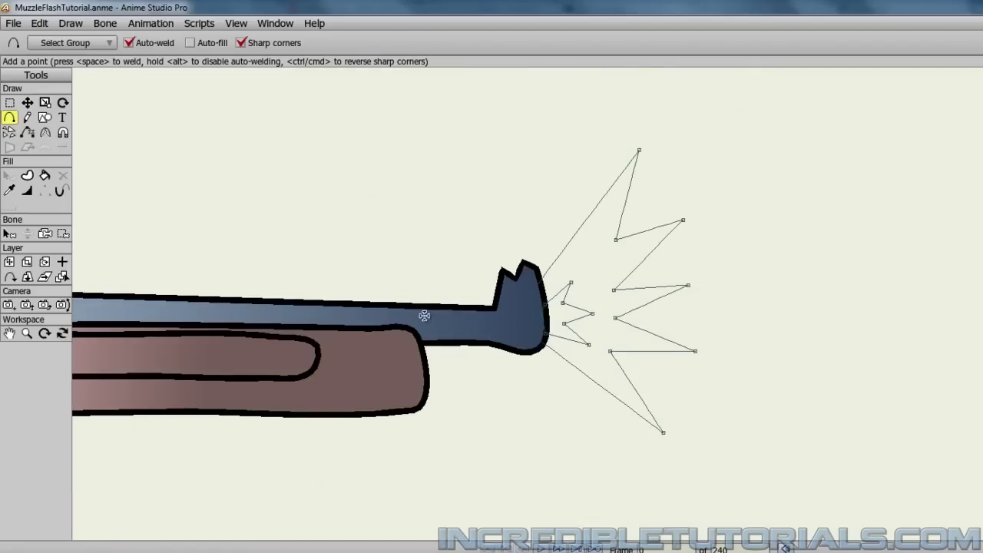
Fill the MF2 flash shape with a deeper golden orange
click(45, 177)
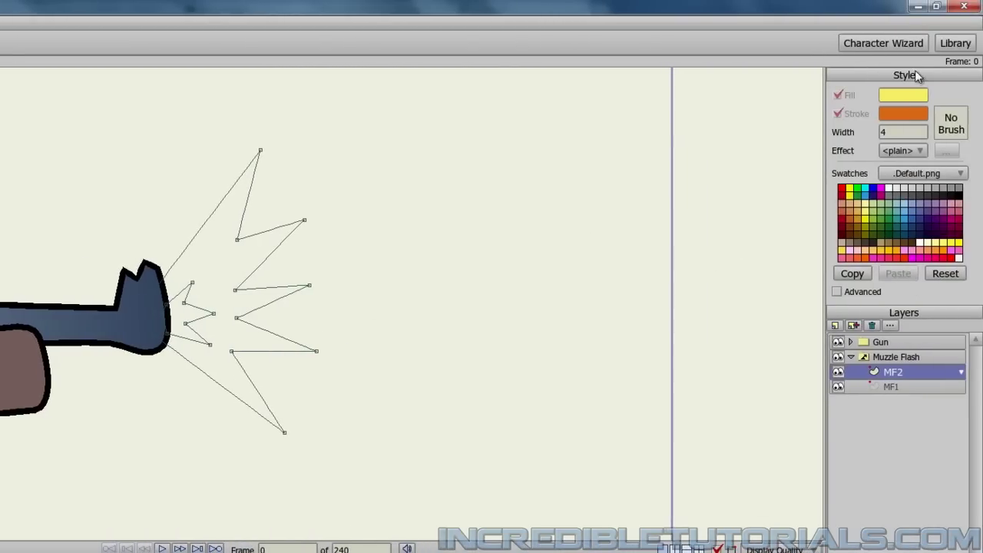
click(900, 95)
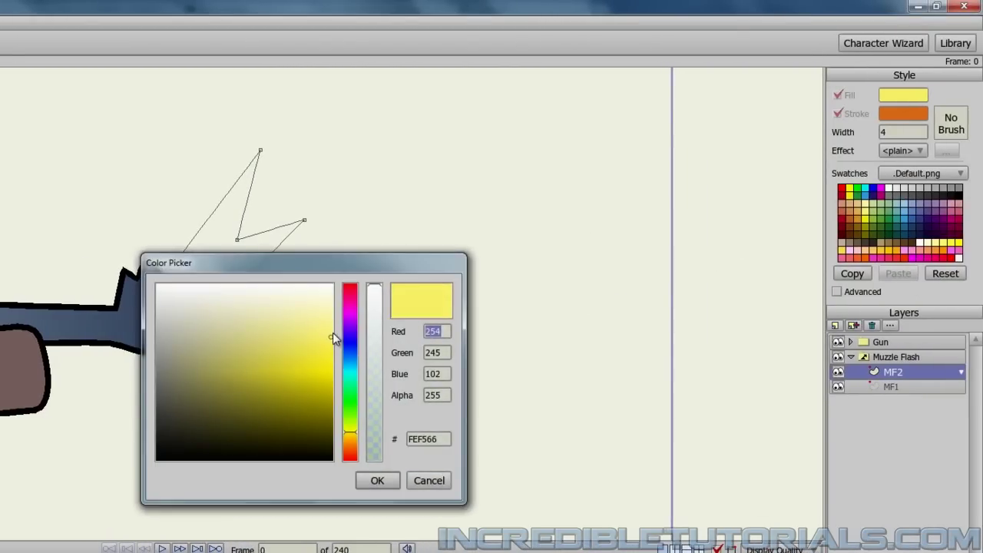
drag(355, 440, 356, 443)
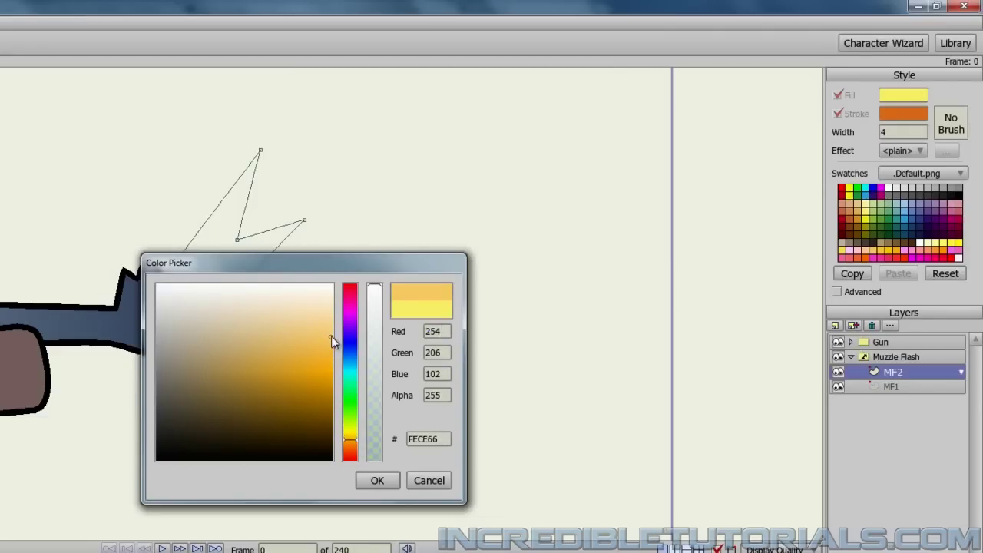
mouse_move(331, 338)
mouse_down()
mouse_move(295, 348)
mouse_move(330, 355)
mouse_move(321, 355)
mouse_up()
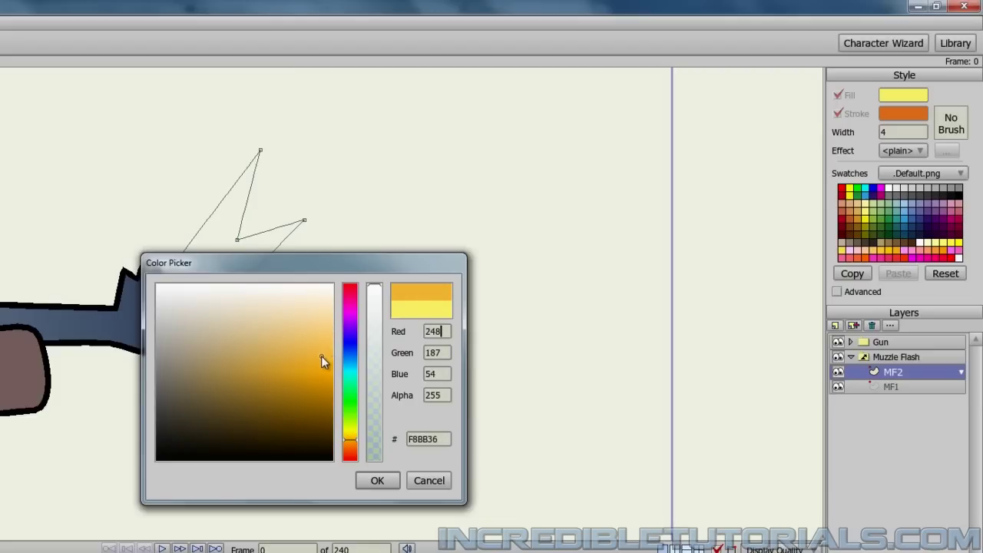
click(374, 481)
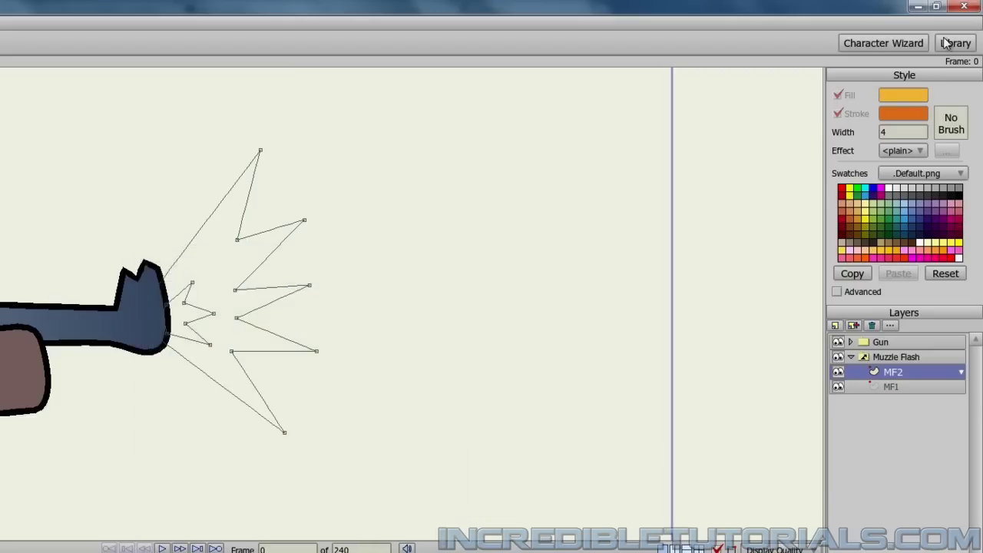
click(234, 256)
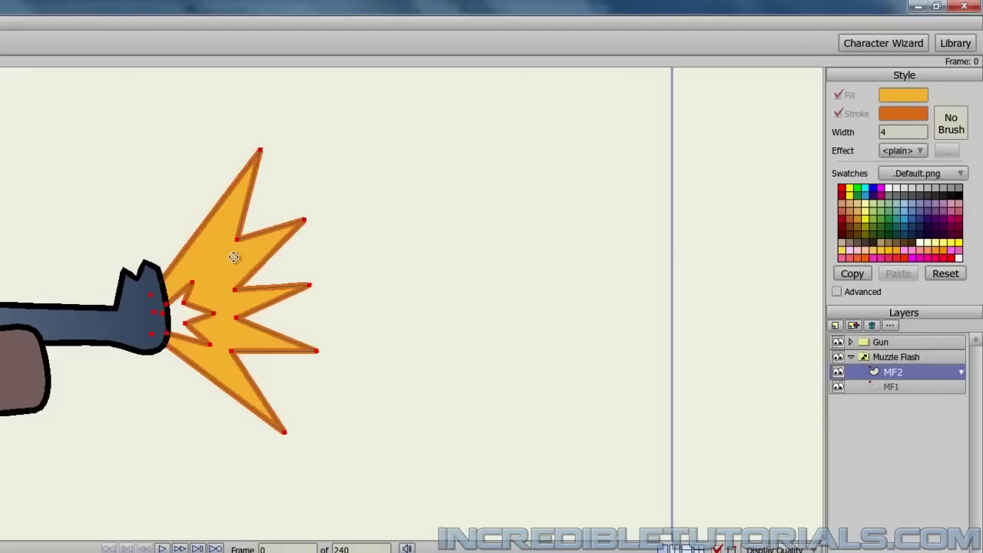
Toggle between MF1 and MF2 to compare the flashes, ending on MF2
click(891, 390)
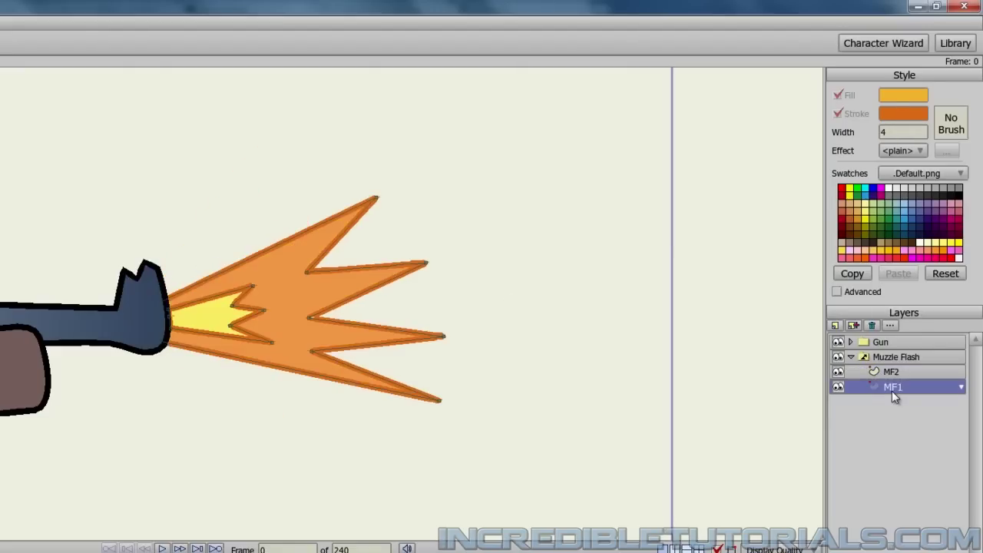
click(893, 372)
click(900, 389)
click(904, 378)
click(900, 390)
click(902, 380)
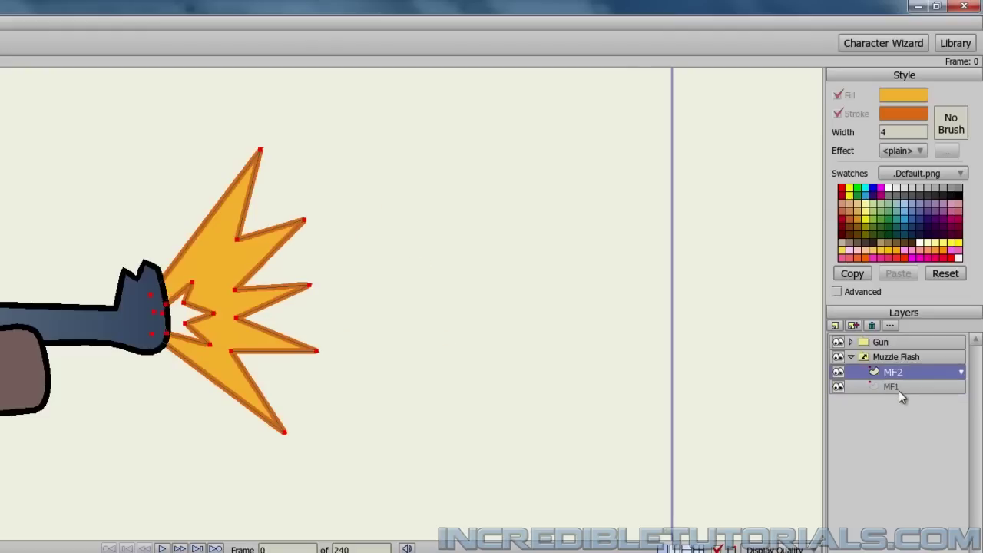
click(900, 389)
click(897, 373)
Deselect all points and set the fill colour to pale yellow FAFC68
key(ctrl+d)
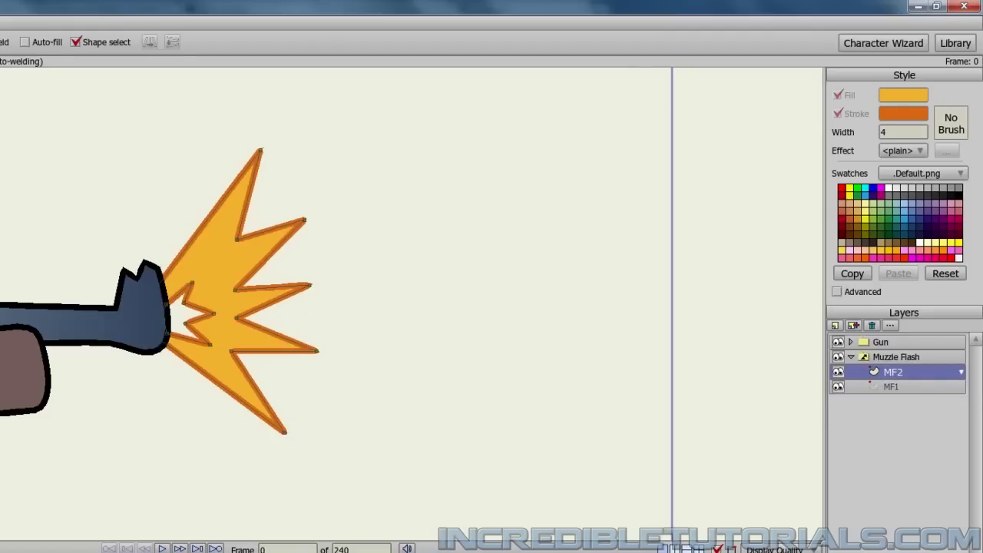
click(900, 94)
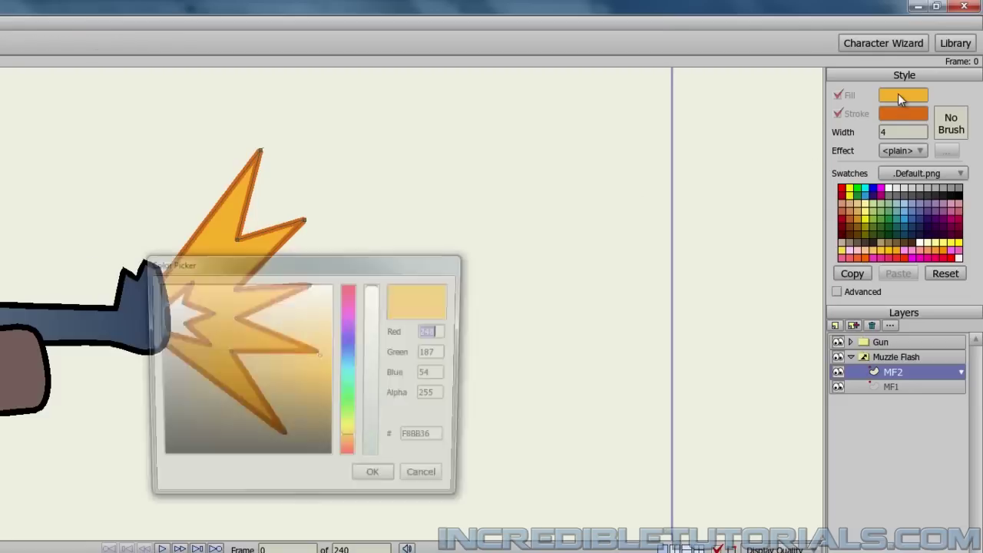
drag(348, 428, 353, 436)
mouse_move(321, 358)
mouse_down()
mouse_move(285, 341)
mouse_move(318, 356)
mouse_move(329, 350)
mouse_move(325, 336)
mouse_up()
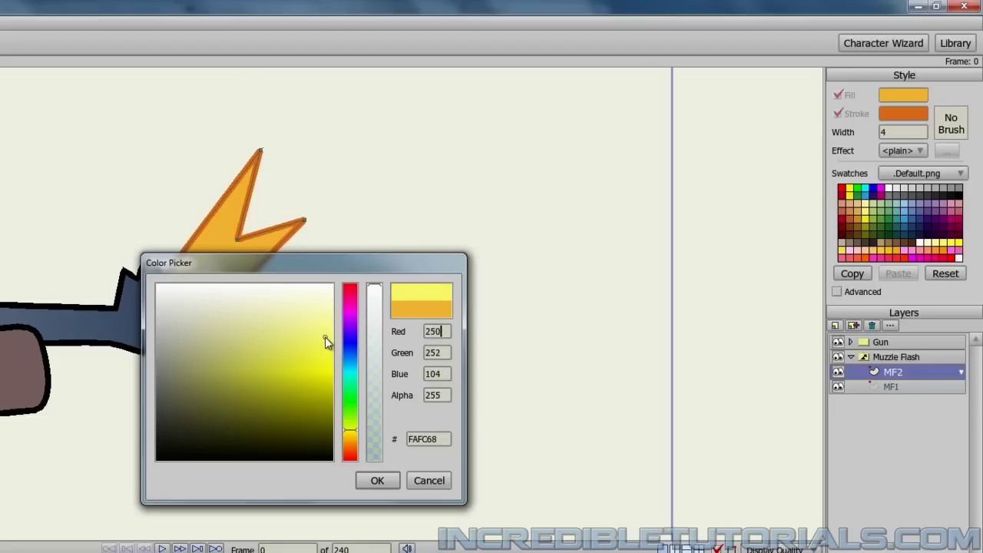
click(377, 480)
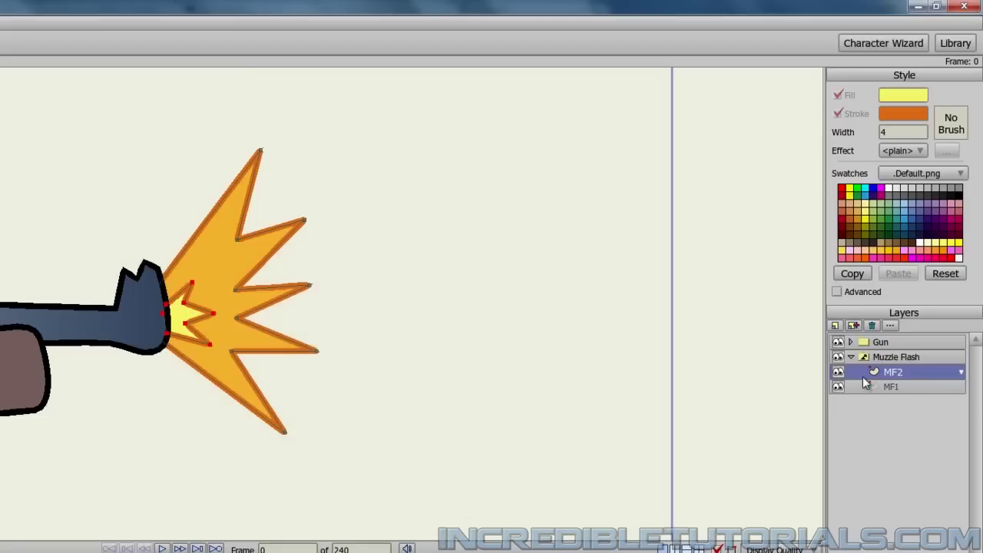
Switch between MF1 and MF2 to compare them, ending on MF2
click(884, 385)
click(889, 376)
click(892, 387)
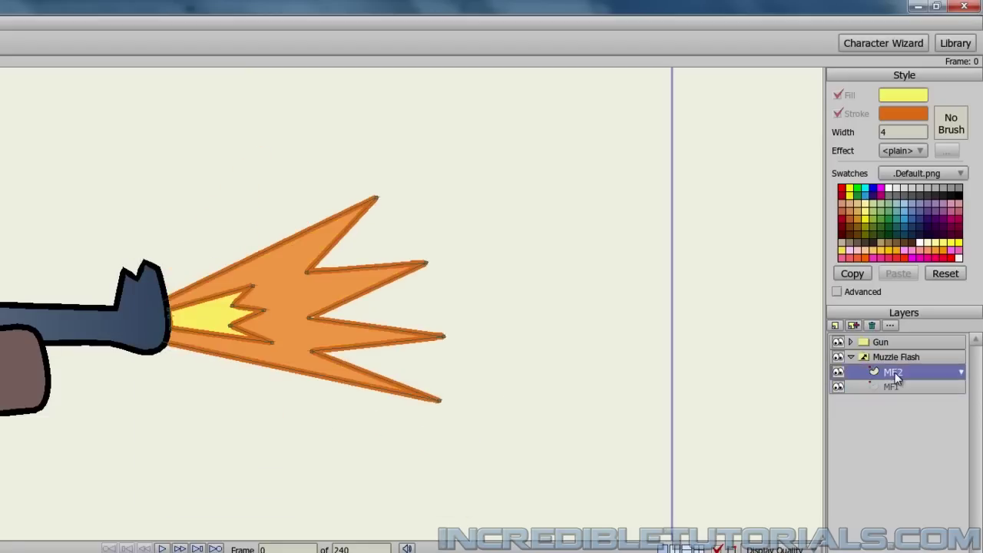
click(892, 391)
click(896, 379)
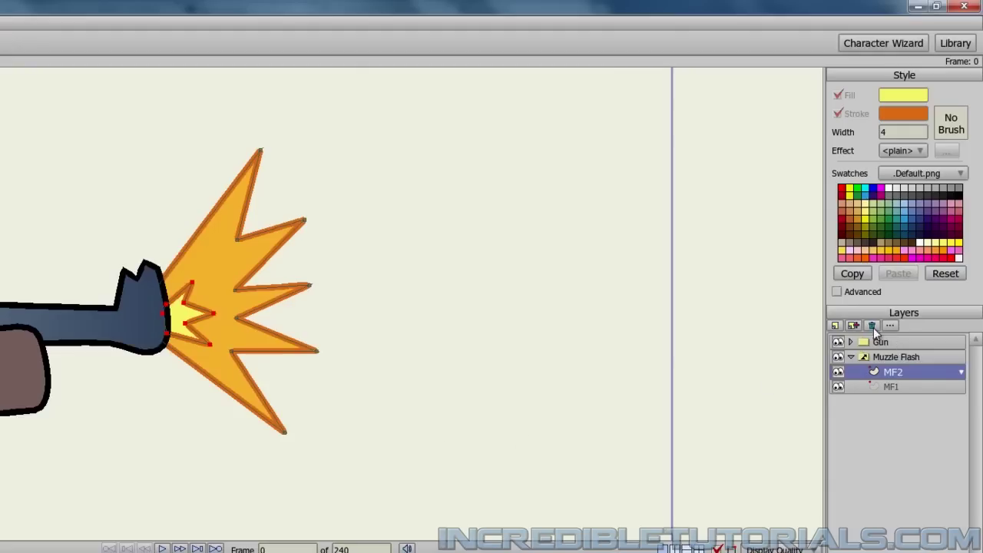
Add a new vector layer named MF3 under Muzzle Flash
click(836, 324)
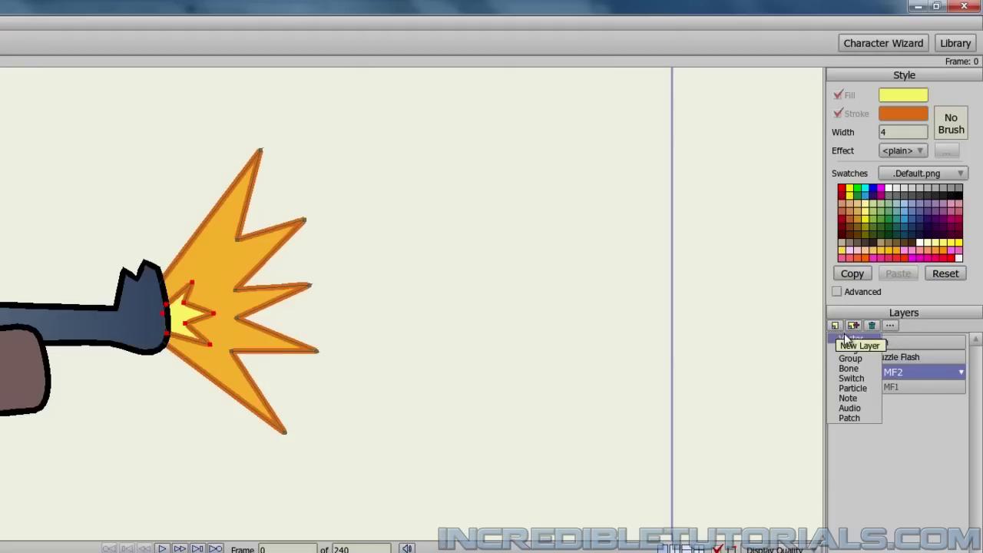
click(846, 341)
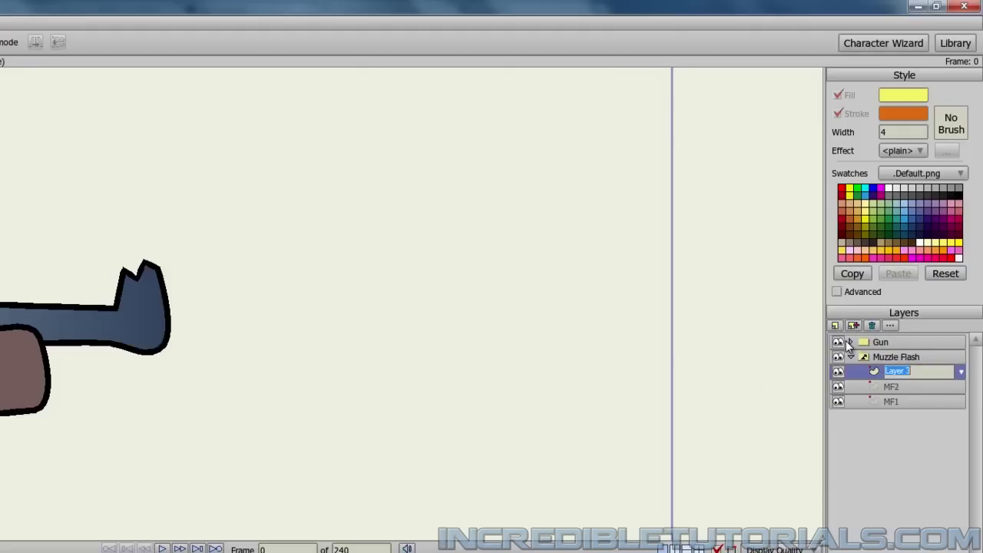
text(MF3)
key(Return)
Draw a closed jagged flash outline starting and ending at the gun muzzle
key(a)
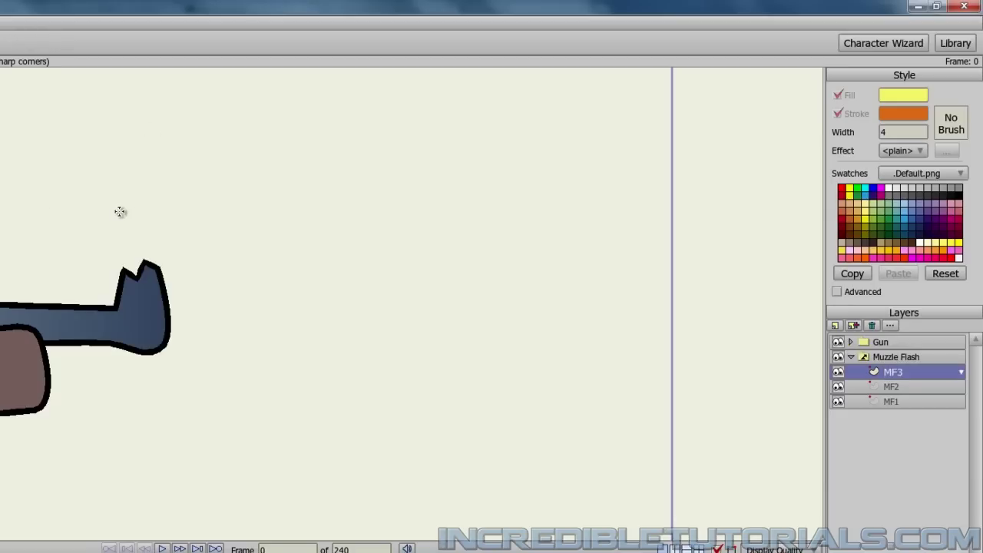
scroll(182, 320, down, 1)
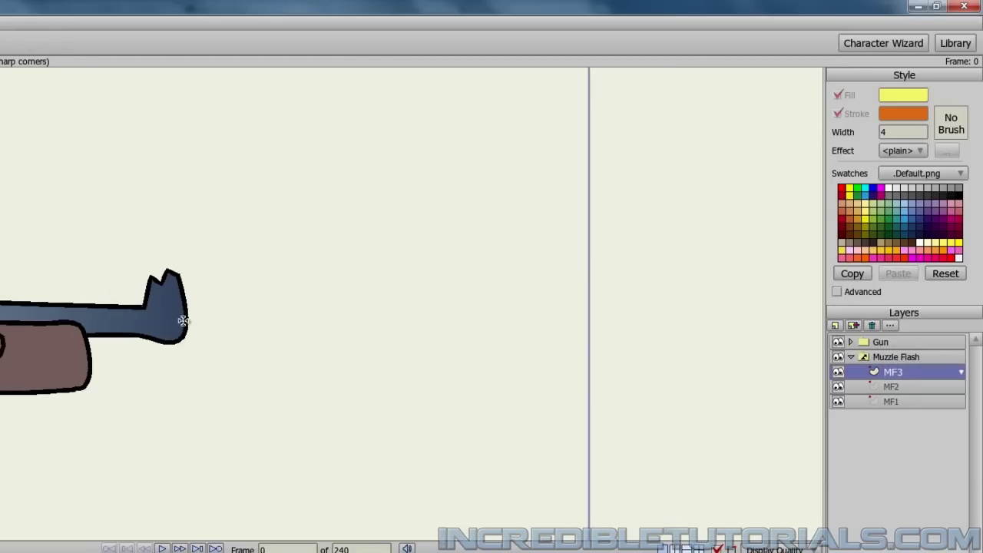
mouse_move(177, 289)
mouse_down()
mouse_move(233, 241)
mouse_move(346, 194)
mouse_move(428, 226)
mouse_move(409, 249)
mouse_move(337, 286)
mouse_move(424, 302)
mouse_move(336, 310)
mouse_move(434, 350)
mouse_move(170, 325)
mouse_move(173, 295)
mouse_up()
click(176, 289)
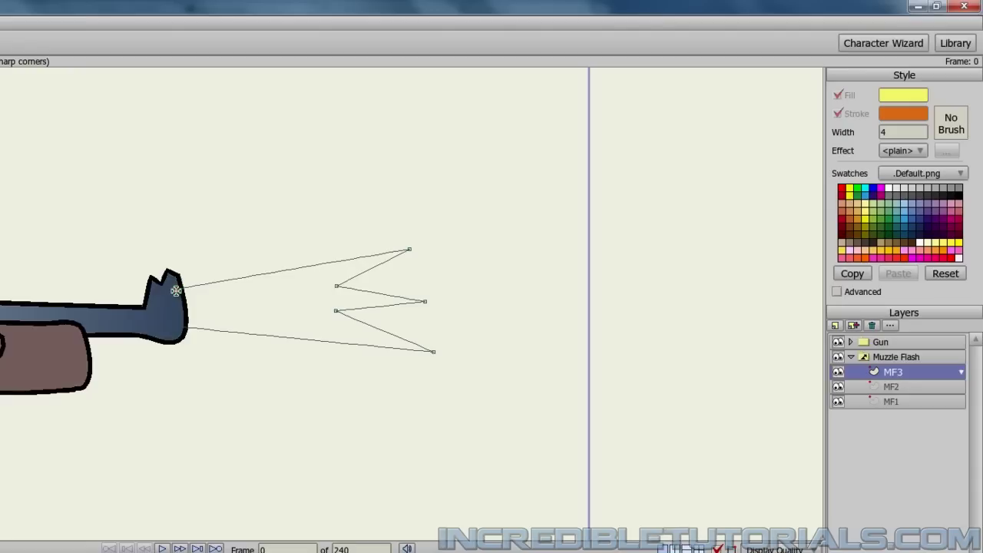
scroll(289, 463, up, 3)
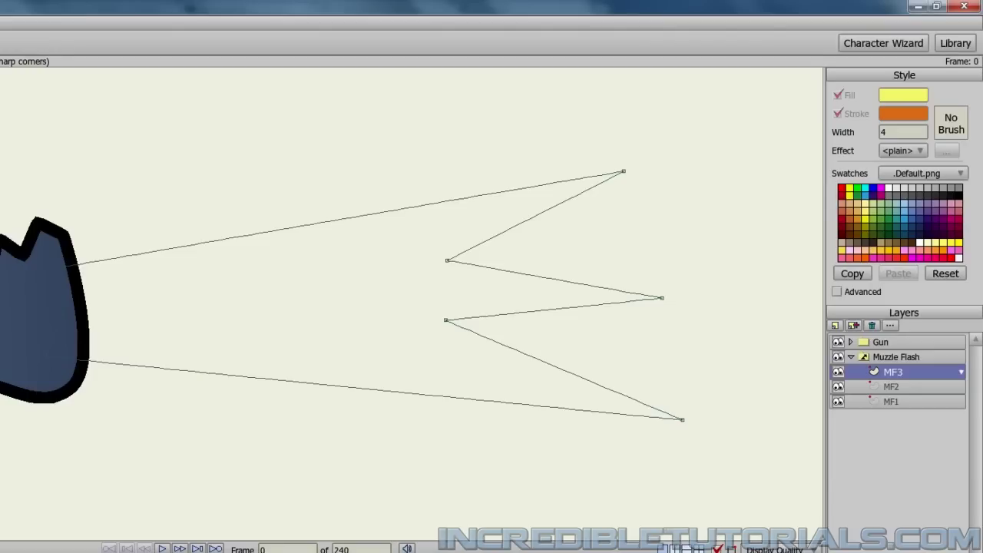
Reposition MF3's inner points and lower the top-right tip and raise the bottom-right tip
key(g)
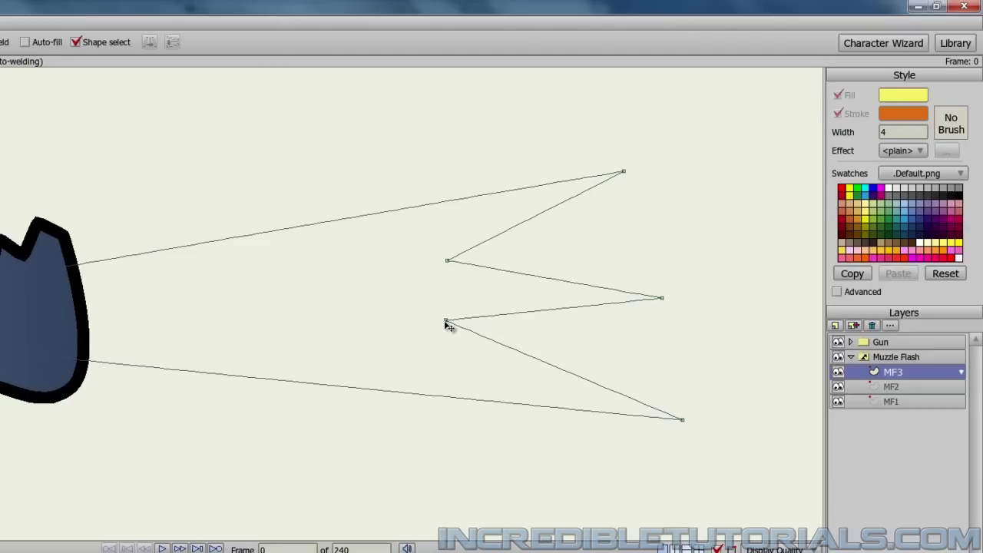
drag(446, 321, 448, 346)
drag(447, 261, 420, 288)
click(662, 297)
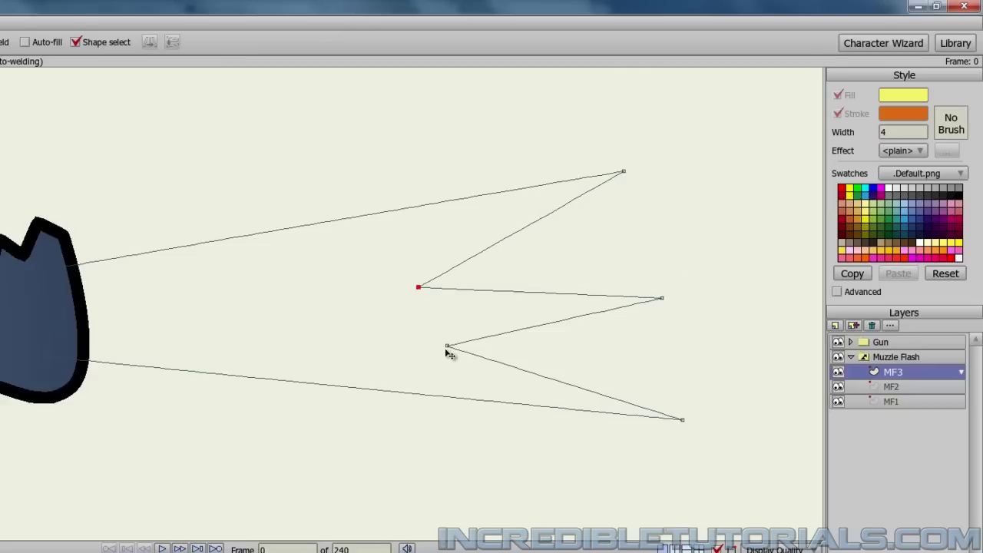
drag(448, 347, 419, 334)
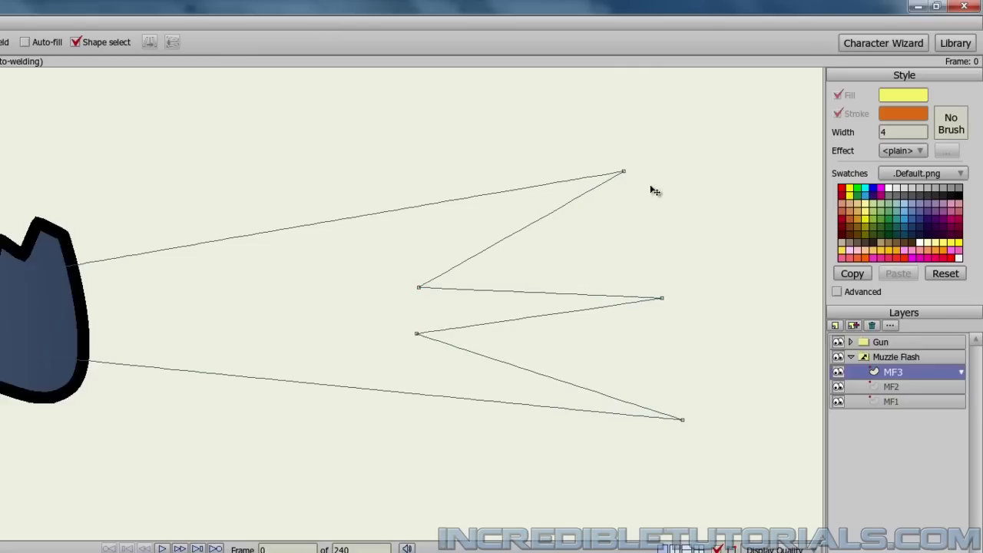
click(625, 173)
drag(624, 173, 655, 216)
drag(683, 420, 676, 389)
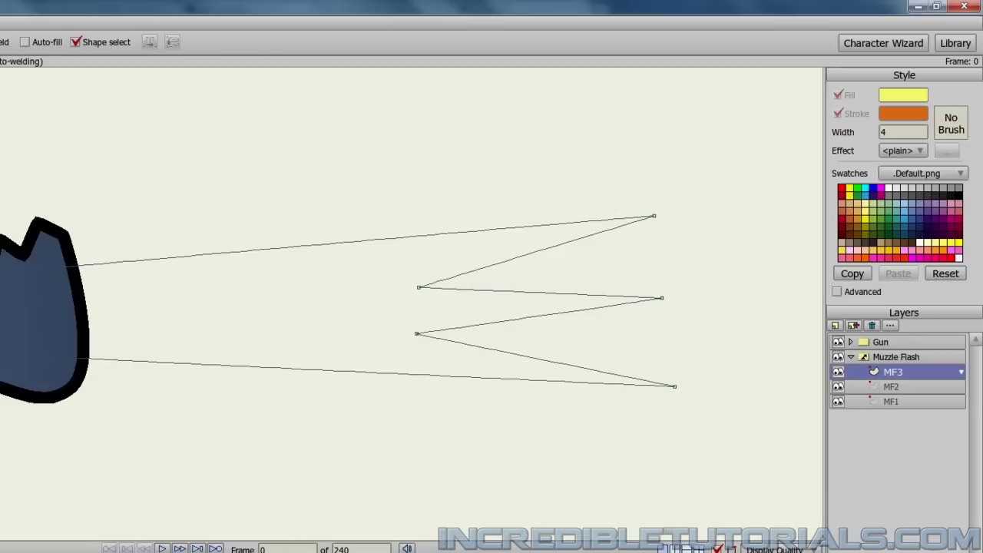
Draw a smaller inner outline starting at the muzzle, then deselect the points
key(a)
drag(75, 302, 76, 338)
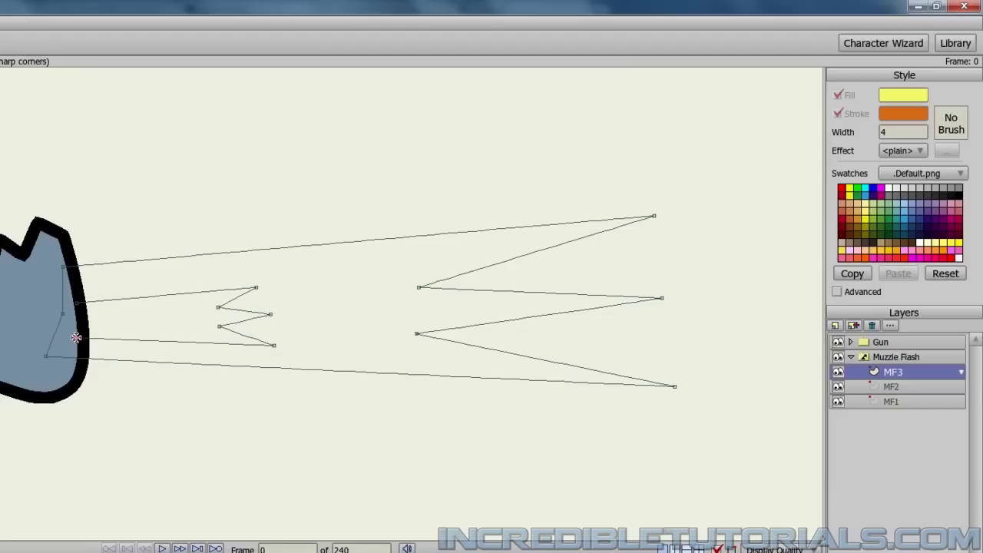
key(ctrl+shift+a)
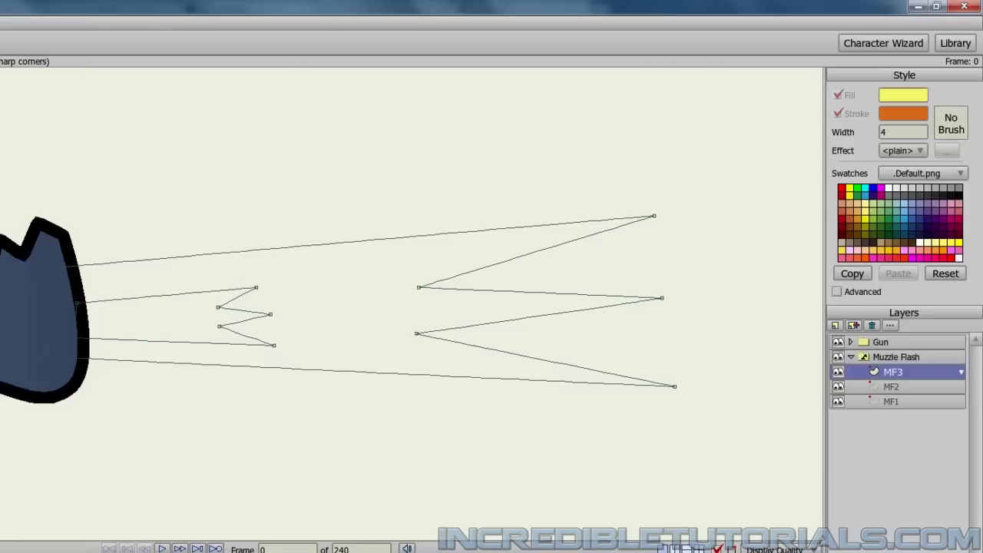
key(t)
scroll(259, 304, down, 3)
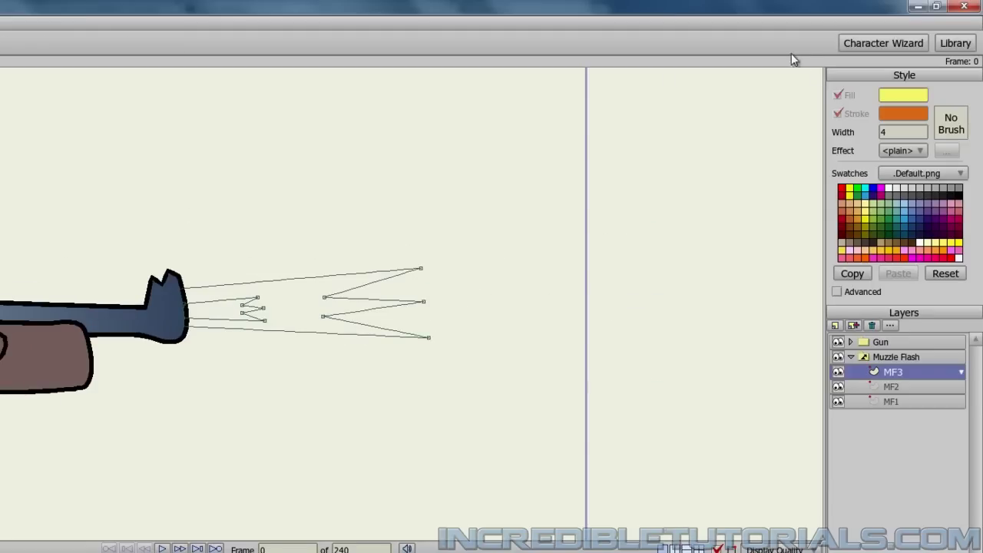
Fill MF3's outer flash outline with a deep orange colour
click(908, 99)
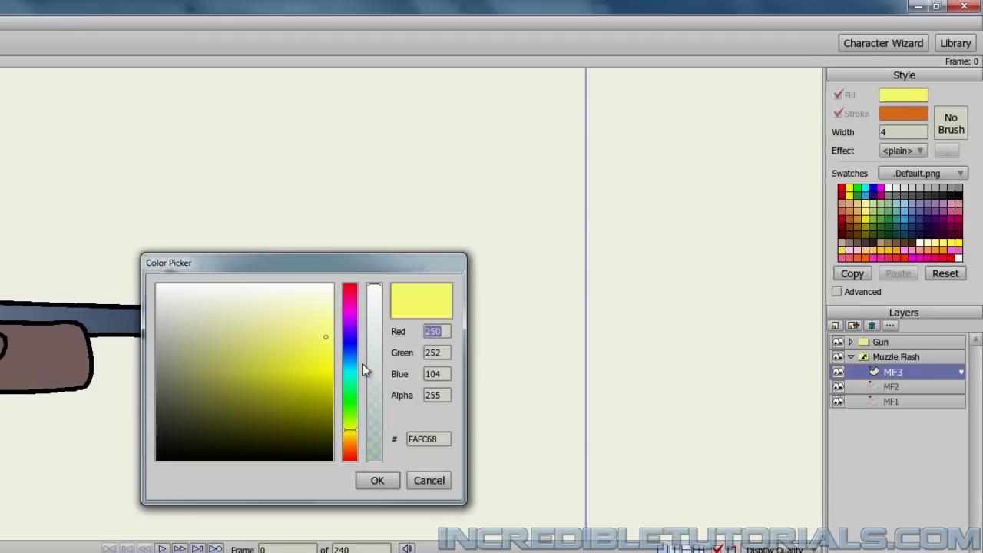
drag(351, 436, 351, 453)
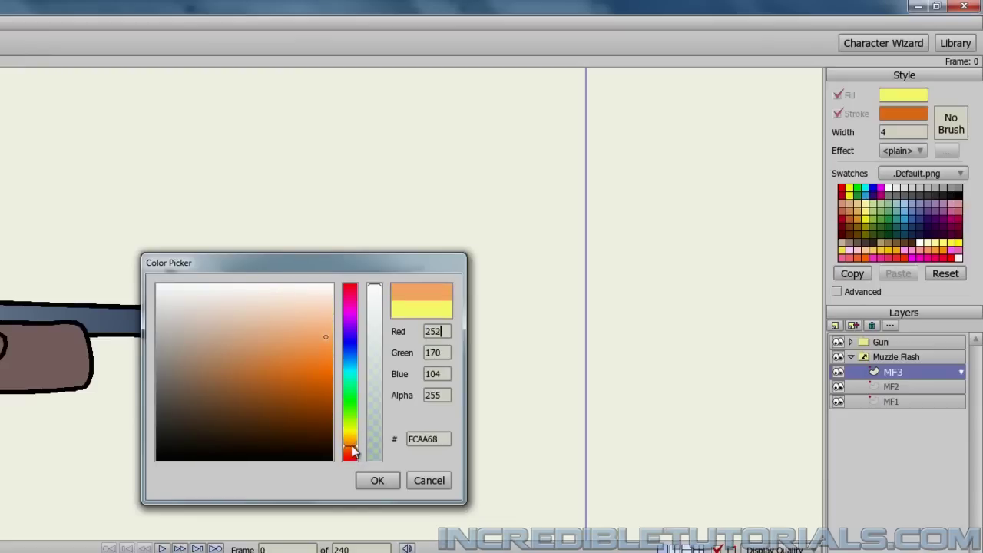
mouse_move(315, 361)
mouse_down()
mouse_move(277, 344)
mouse_move(321, 344)
mouse_move(335, 353)
mouse_move(320, 348)
mouse_move(324, 363)
mouse_move(314, 352)
mouse_move(295, 363)
mouse_move(333, 363)
mouse_up()
click(377, 480)
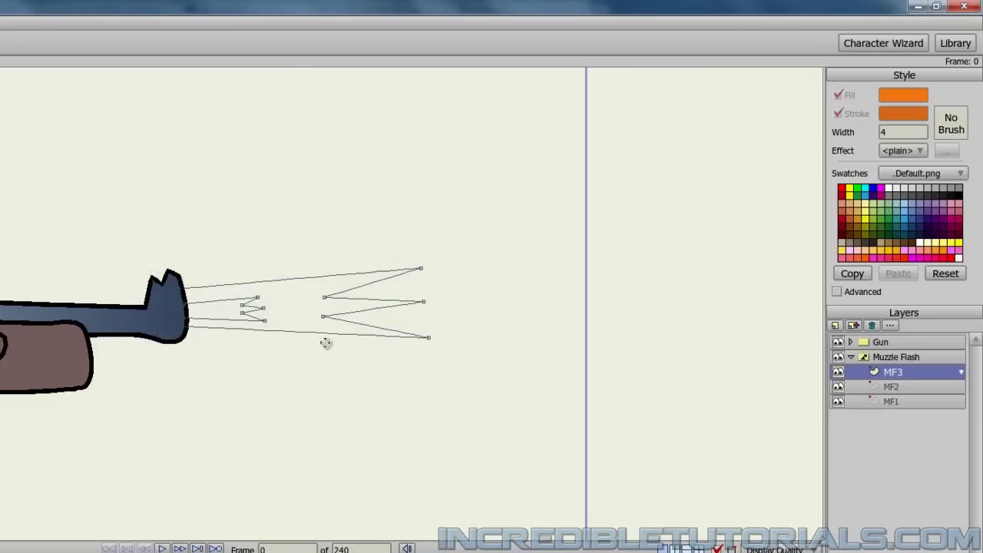
click(305, 315)
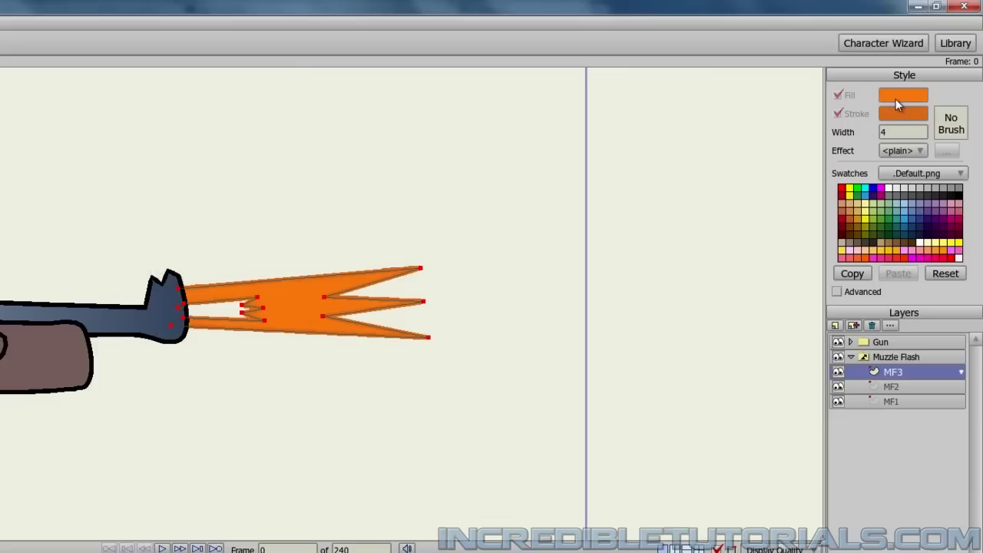
Apply a yellow-orange fill to MF3's inner flash core
click(904, 99)
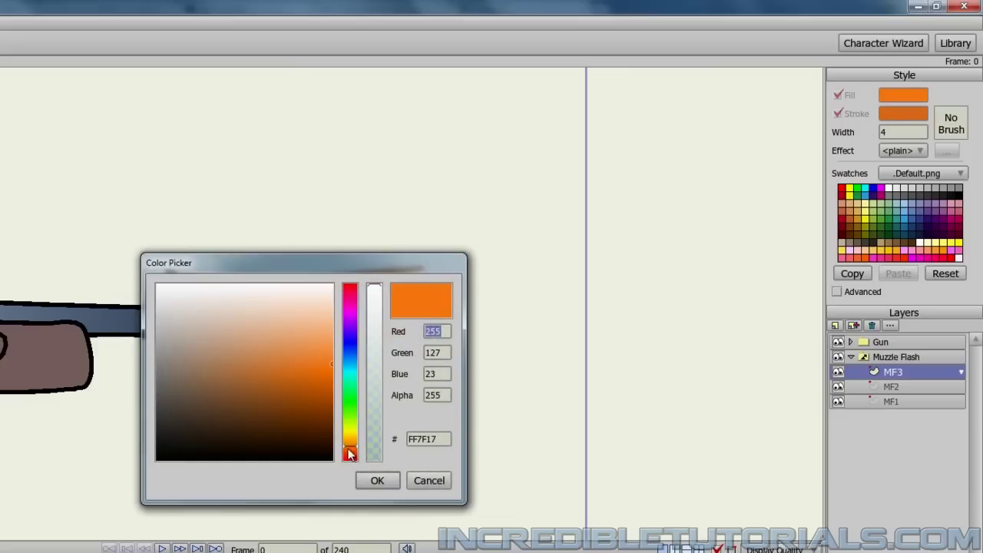
drag(350, 454, 354, 440)
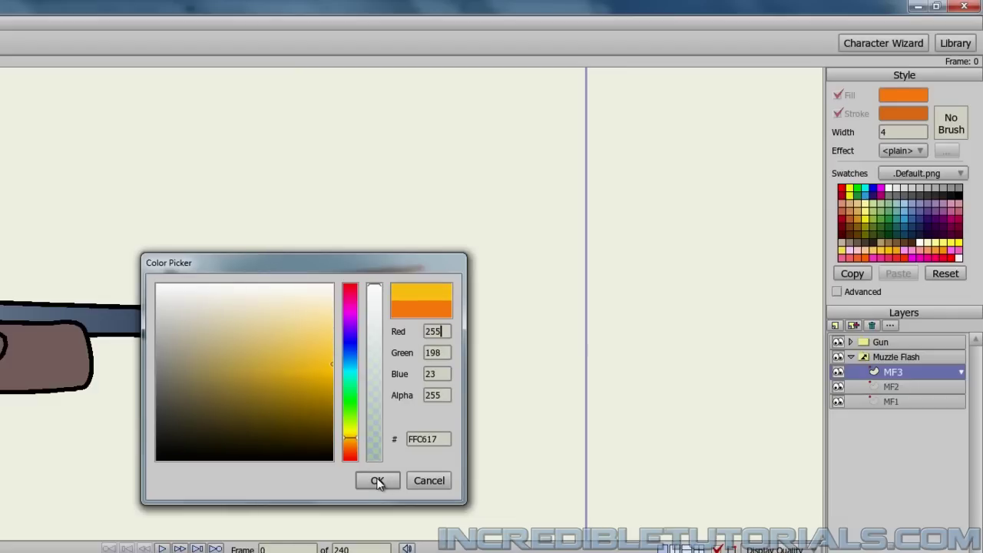
drag(324, 377, 325, 371)
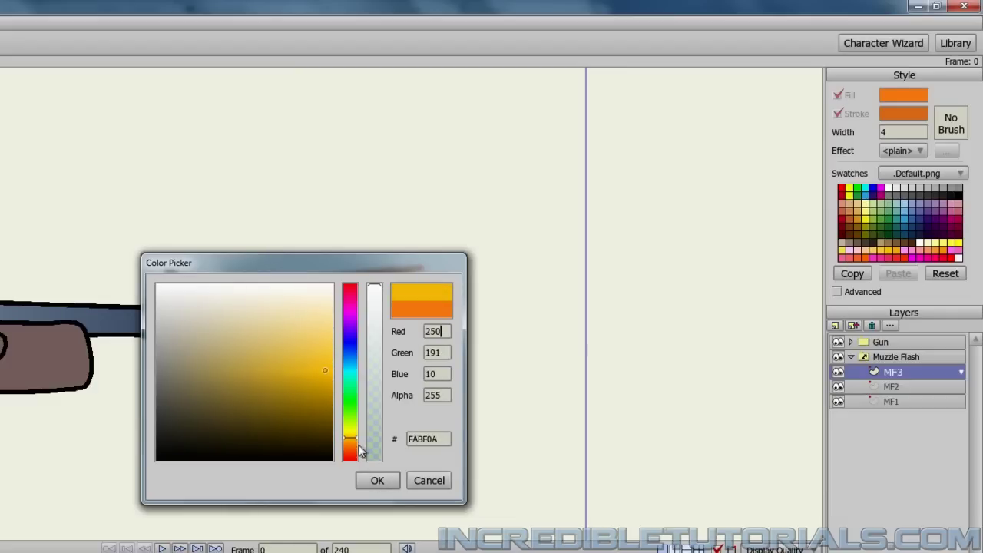
click(377, 480)
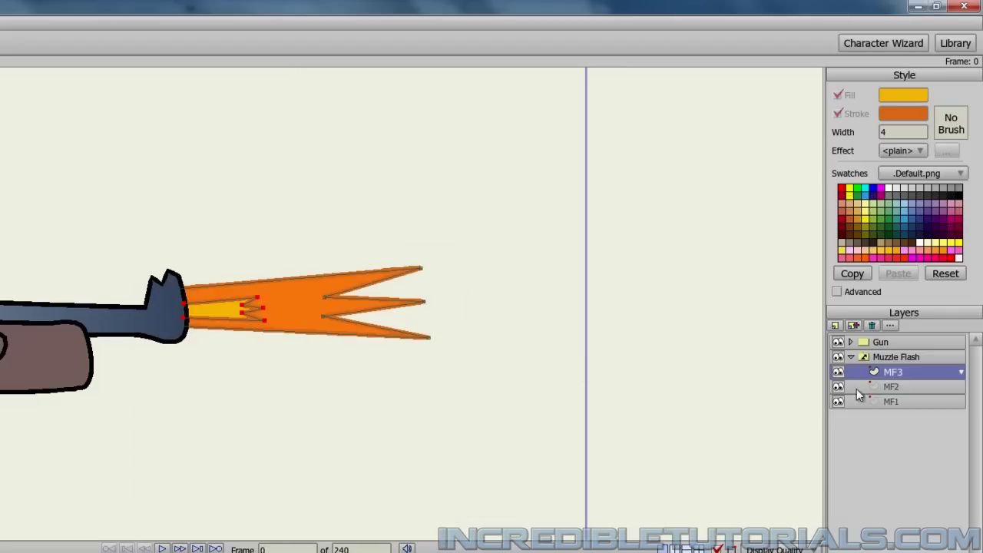
Flip between the MF1, MF2 and MF3 layers to compare their flashes, ending on MF3
click(891, 388)
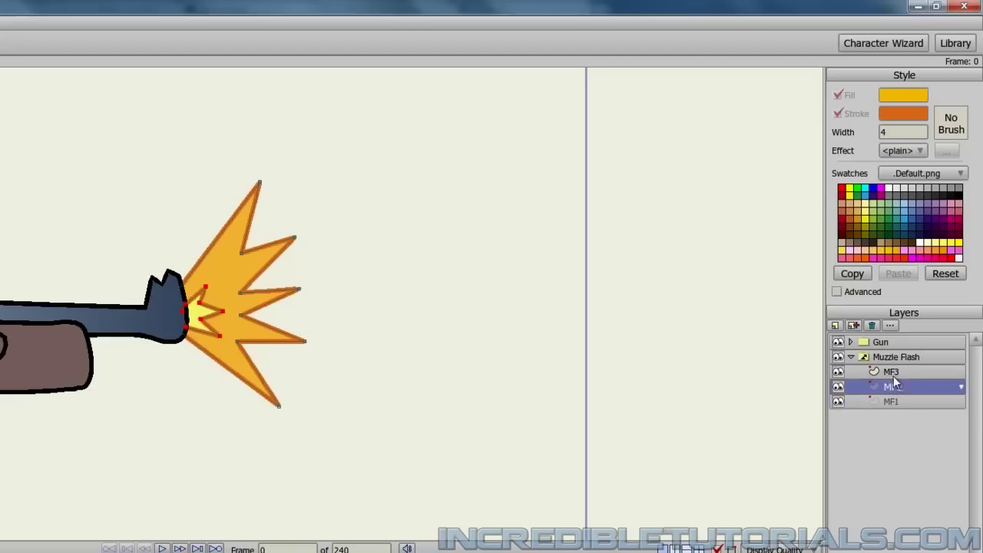
click(893, 376)
click(895, 388)
click(894, 400)
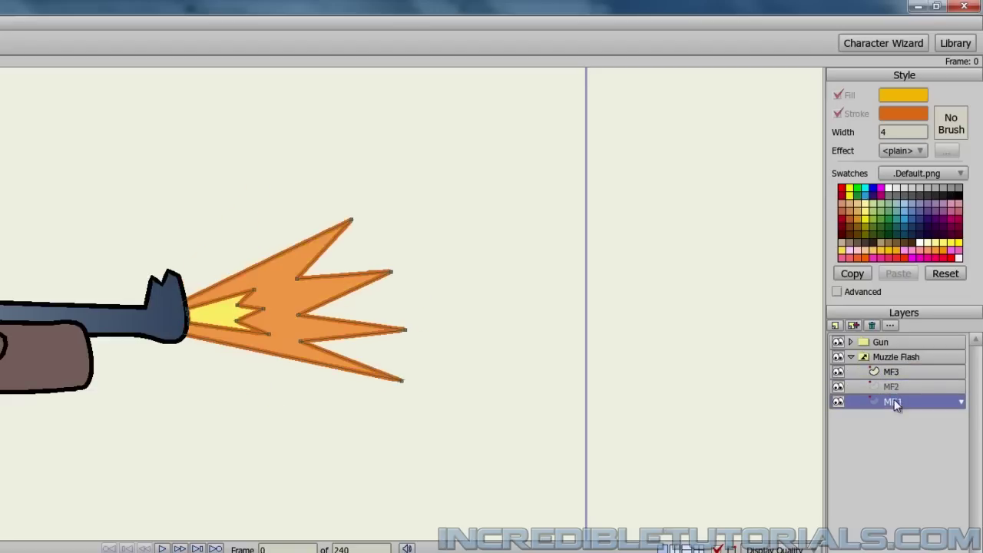
click(895, 387)
click(895, 375)
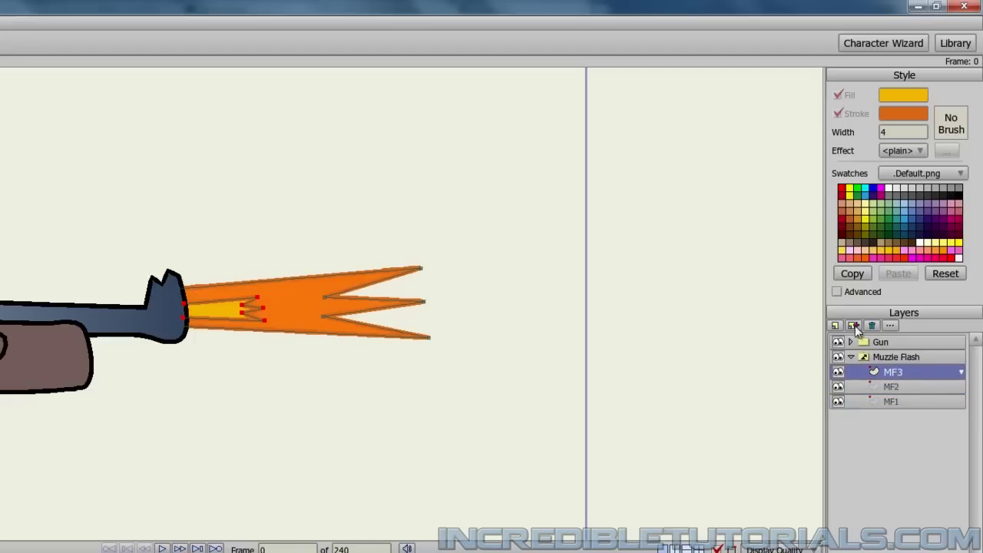
click(888, 388)
click(889, 397)
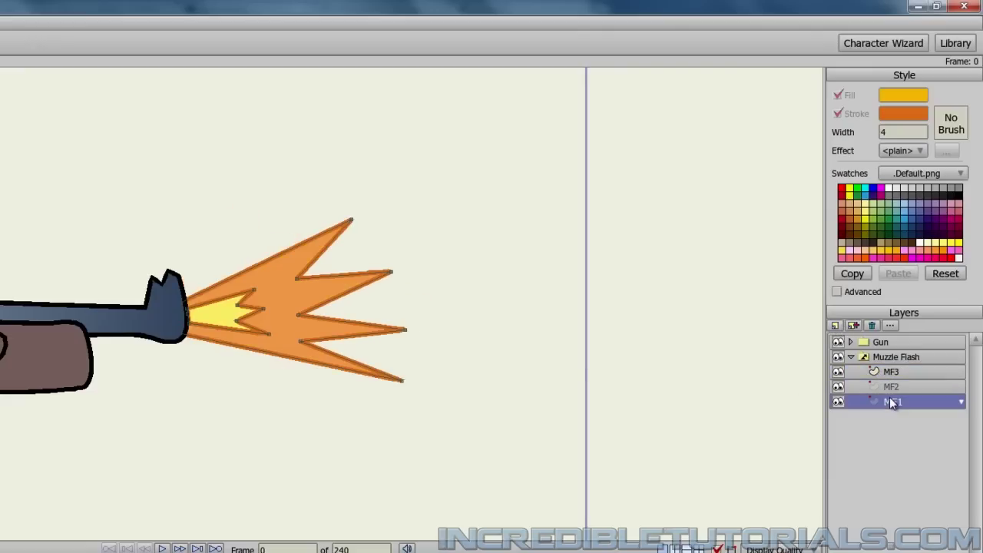
click(918, 390)
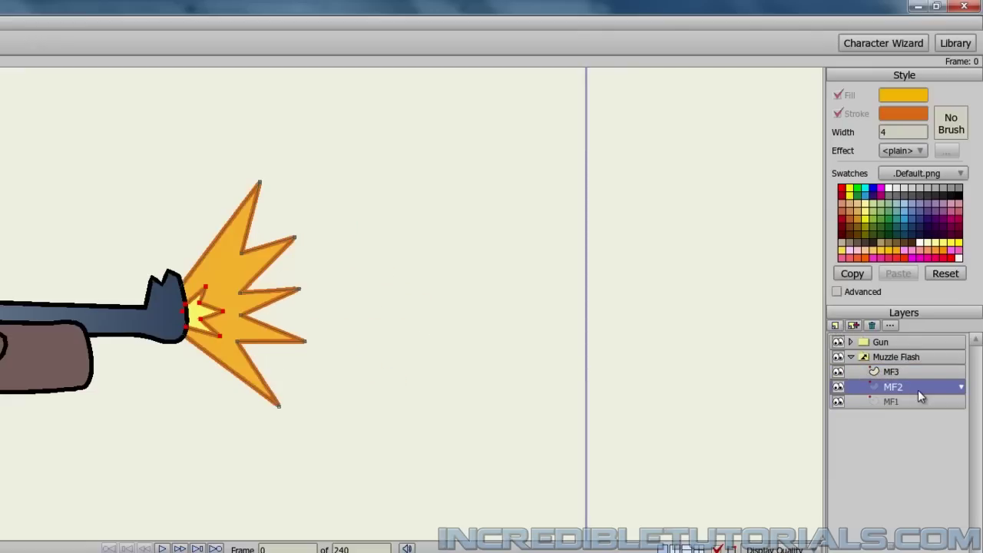
click(915, 375)
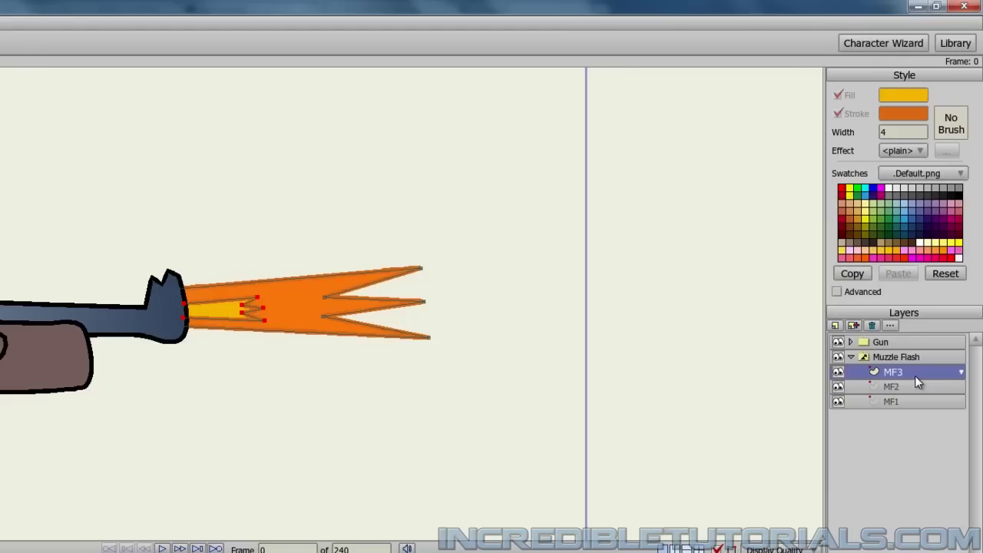
Create a vector layer named MF4 inside Muzzle Flash and begin its outline at the gun tip
click(835, 326)
click(848, 339)
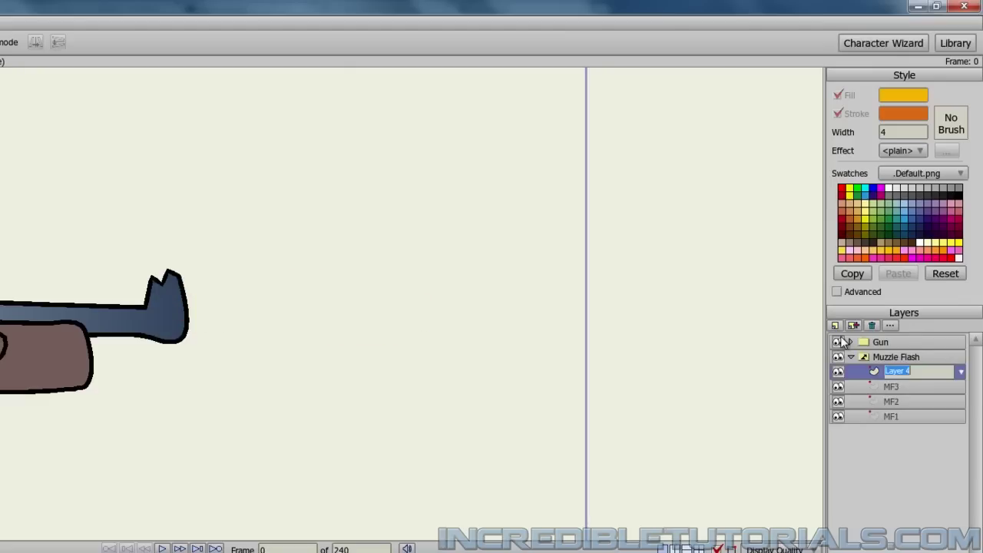
text(MF4)
key(Return)
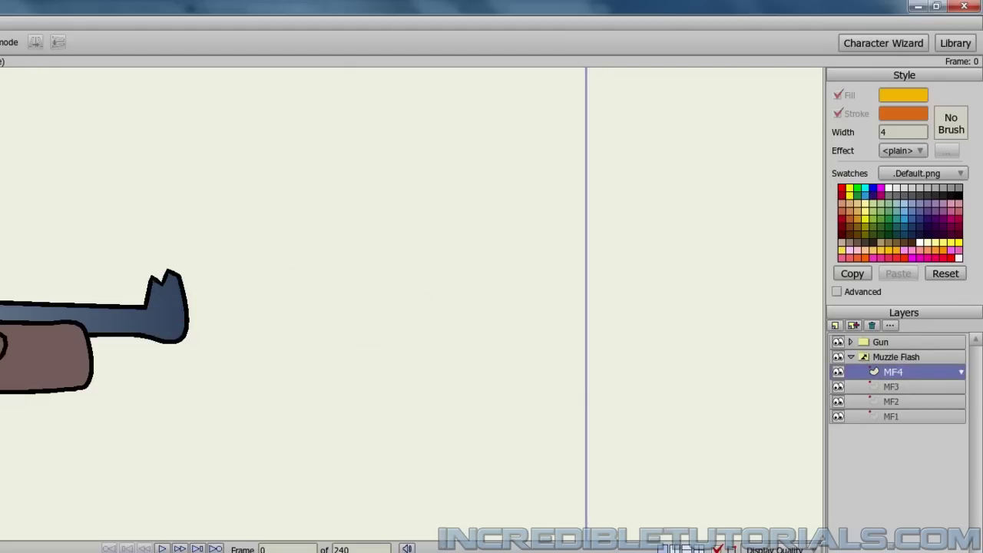
key(a)
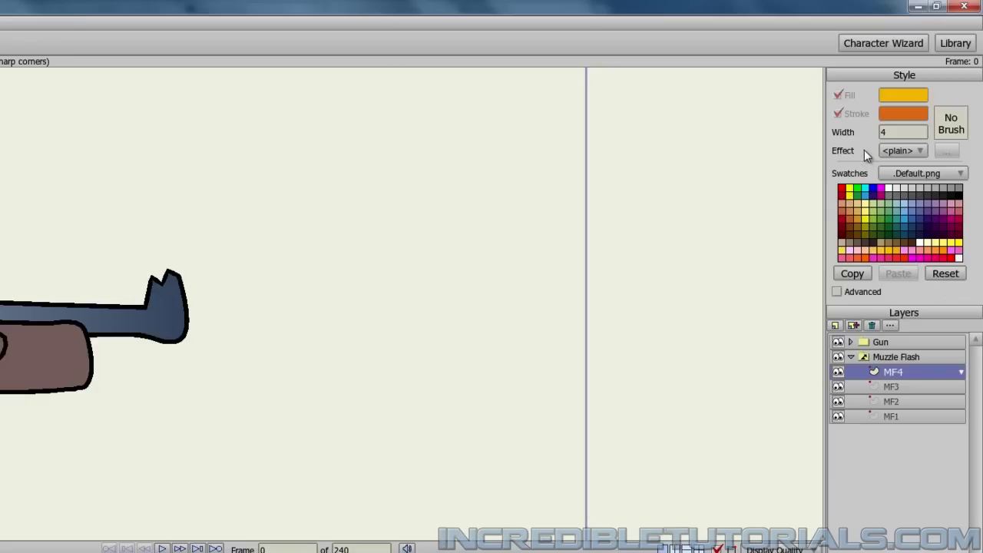
mouse_move(174, 286)
mouse_down()
mouse_move(401, 190)
mouse_move(342, 265)
mouse_move(313, 269)
mouse_move(395, 241)
mouse_move(439, 251)
mouse_move(319, 300)
mouse_move(456, 316)
mouse_move(316, 329)
mouse_move(445, 382)
mouse_move(185, 340)
mouse_move(166, 328)
mouse_move(176, 285)
mouse_up()
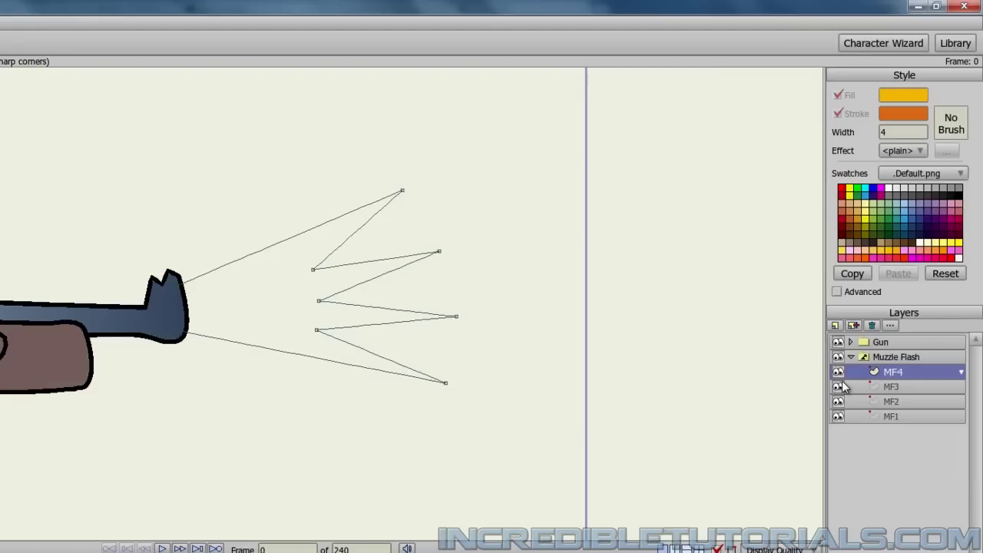
Reshape MF4's spike points, pulling the top tip right and raising the bottom spike
click(889, 415)
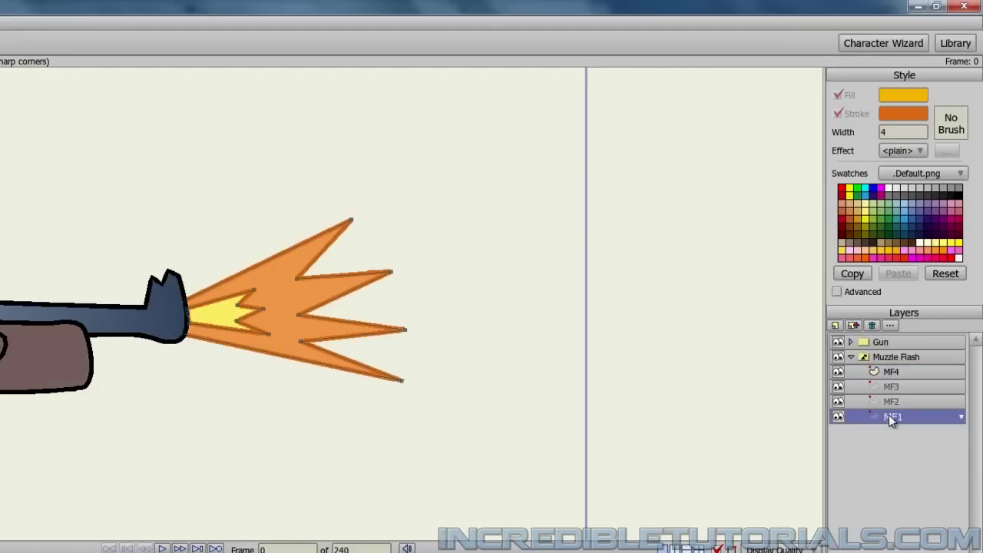
click(901, 374)
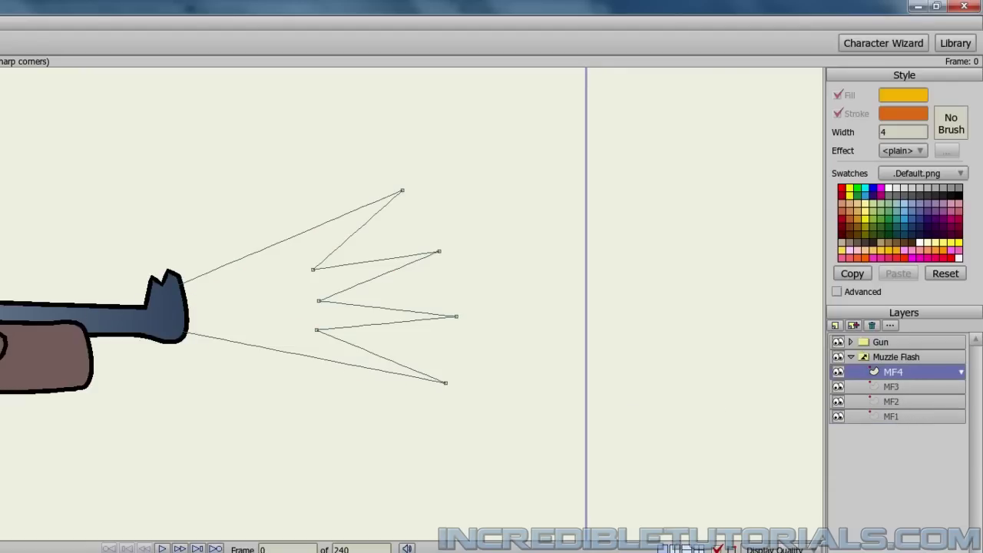
key(t)
drag(402, 192, 481, 219)
drag(439, 252, 415, 266)
drag(455, 323, 449, 321)
drag(448, 388, 457, 373)
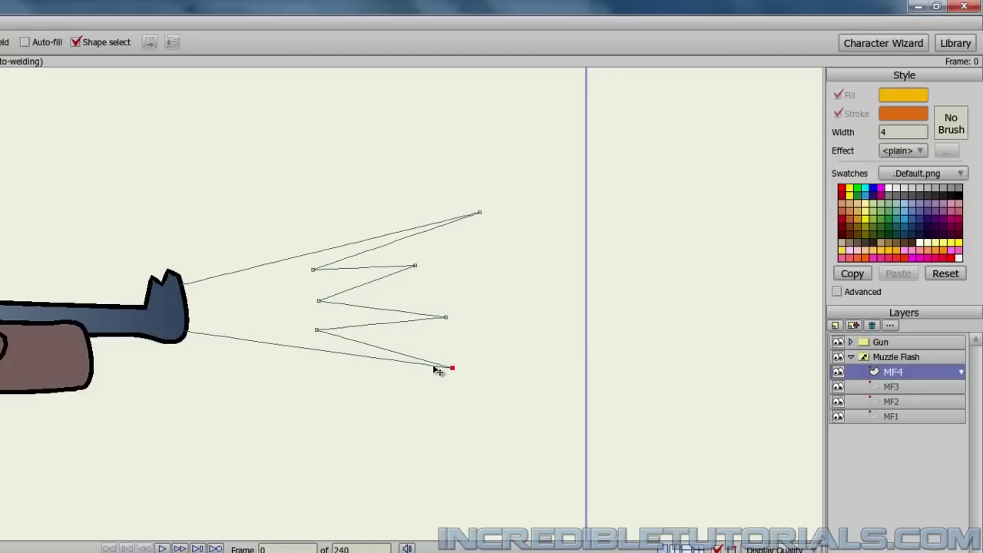
Compare the MF1, MF2 and MF3 flashes against the MF4 outline, returning to MF4
click(897, 417)
click(895, 402)
click(895, 386)
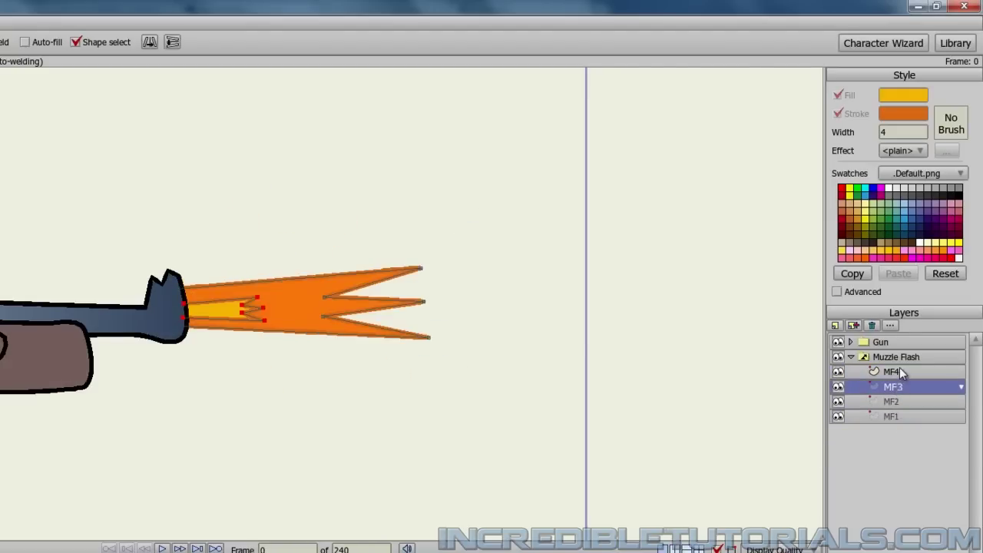
click(899, 371)
click(903, 418)
click(903, 403)
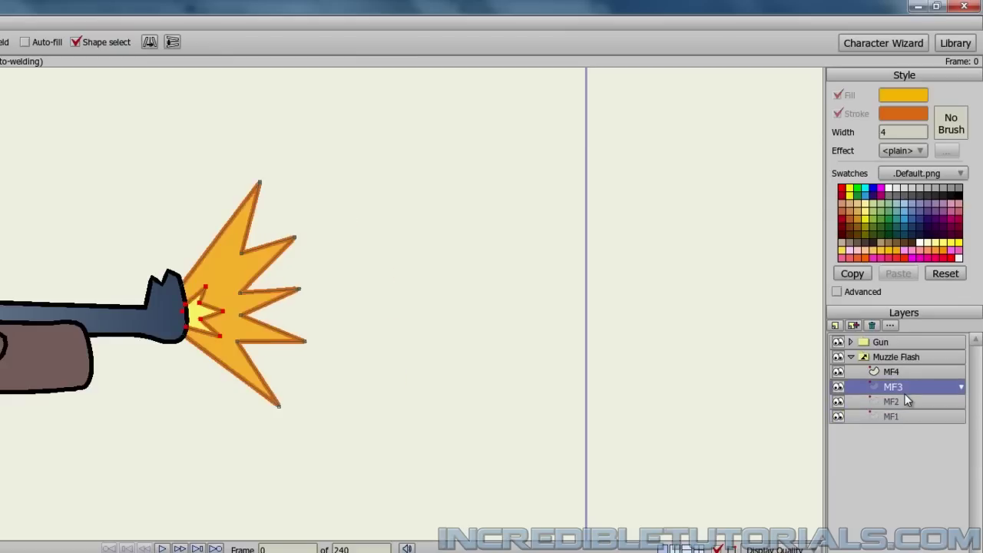
click(905, 388)
click(902, 372)
scroll(362, 446, up, 2)
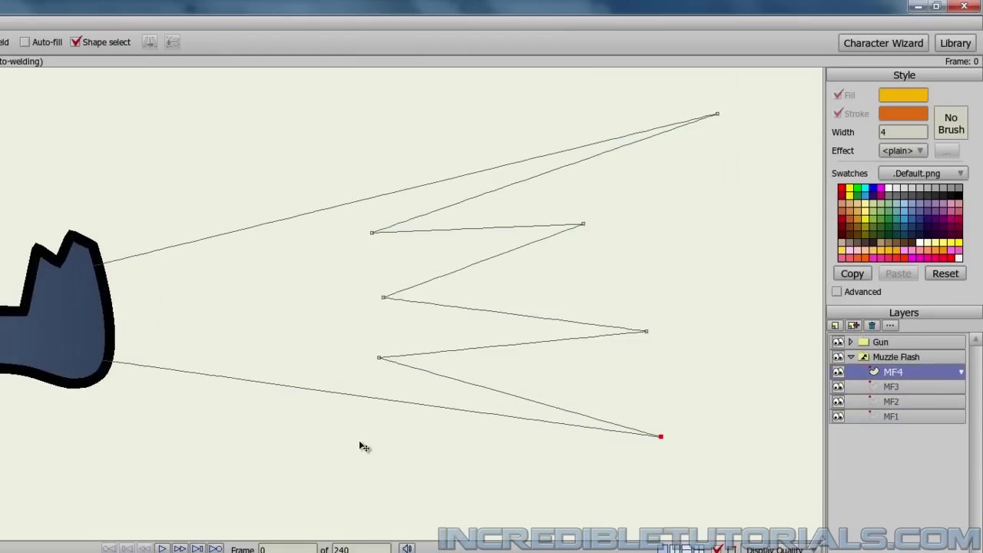
Add a smaller inner jagged shape to MF4 and fill the flash pale orange
key(c)
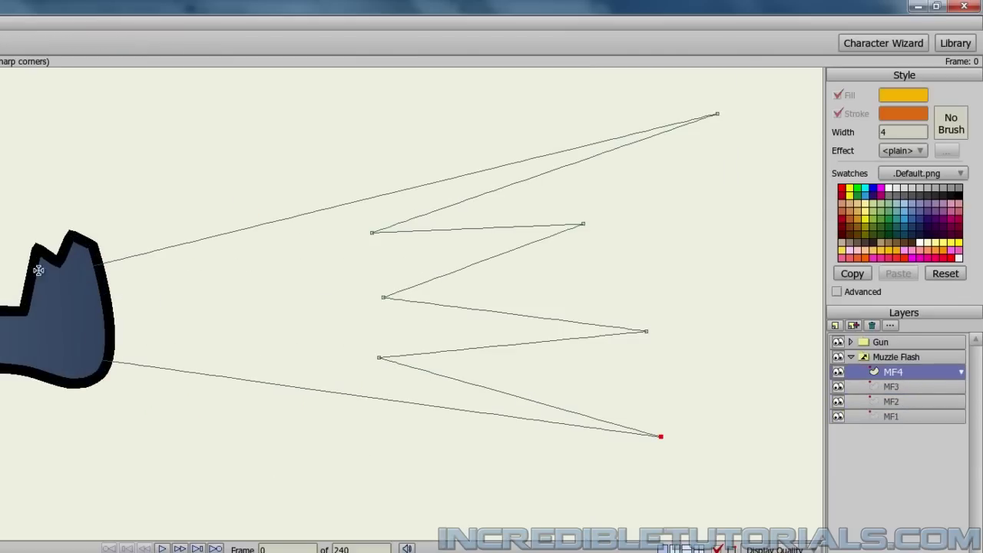
mouse_move(106, 301)
mouse_down()
mouse_move(234, 271)
mouse_move(187, 304)
mouse_move(264, 298)
mouse_move(188, 324)
mouse_move(276, 323)
mouse_move(276, 334)
mouse_move(188, 346)
mouse_move(268, 366)
mouse_move(100, 339)
mouse_move(104, 299)
mouse_up()
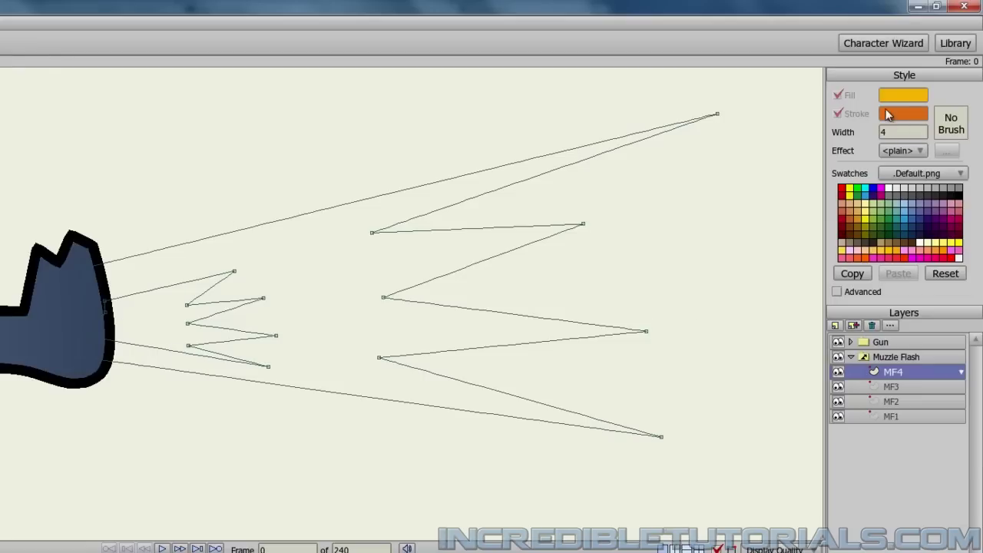
click(901, 95)
drag(349, 450, 349, 443)
click(246, 347)
mouse_move(246, 345)
mouse_down()
mouse_move(313, 337)
mouse_move(321, 346)
mouse_move(313, 343)
mouse_up()
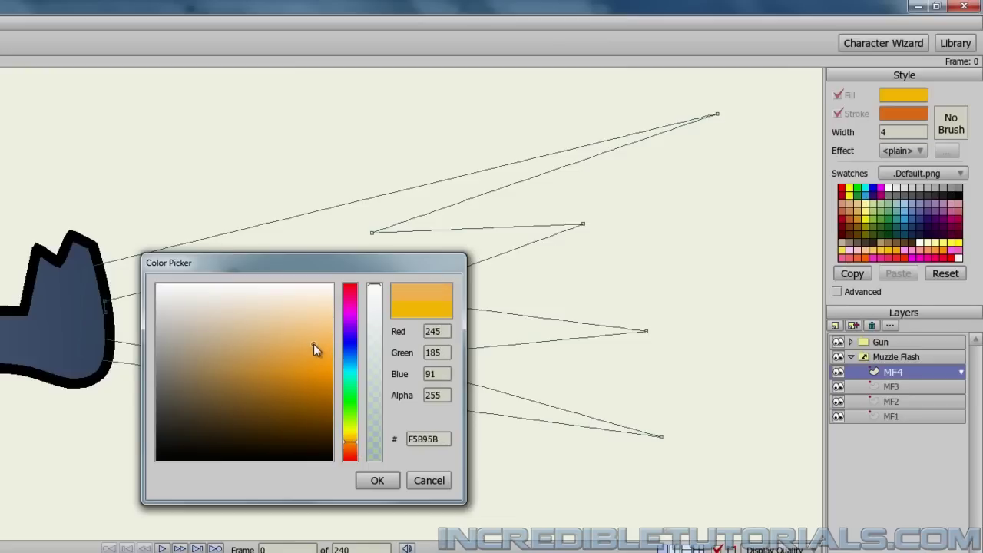
click(377, 480)
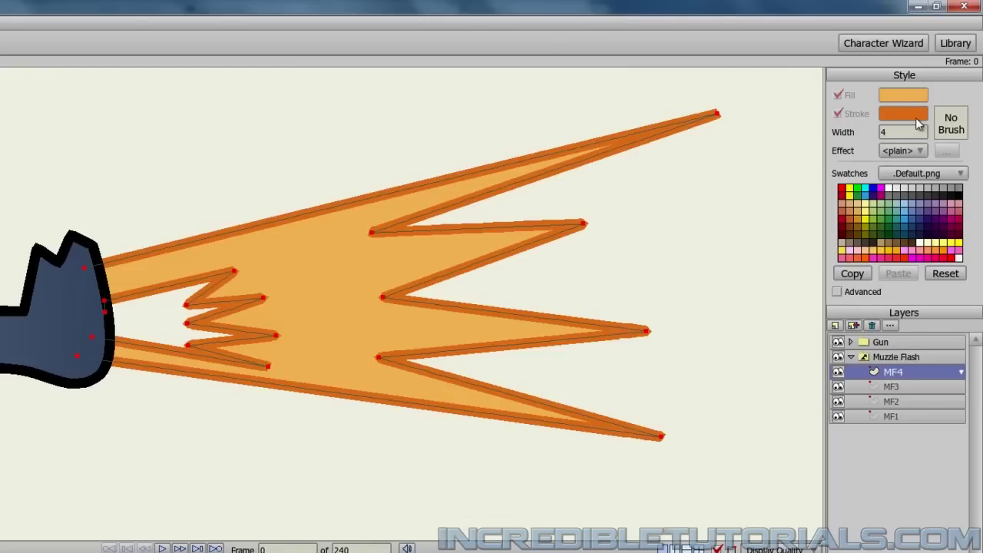
Give MF4's inner shape a bright, saturated yellow fill
click(907, 121)
click(351, 436)
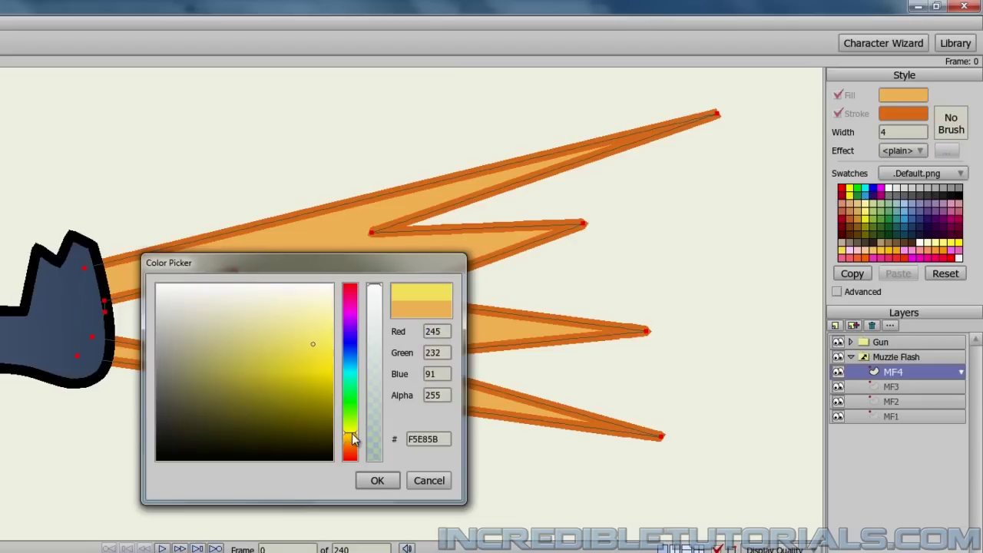
click(348, 439)
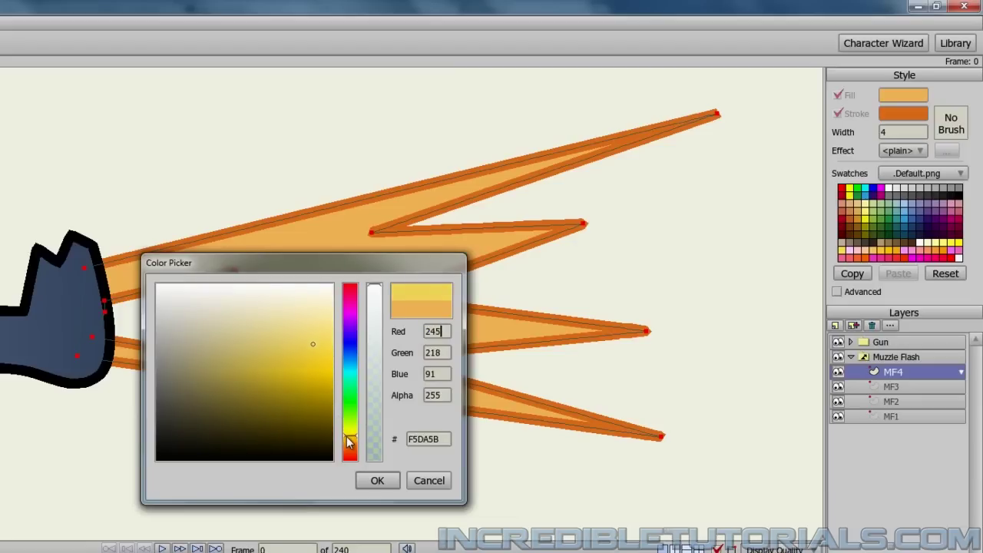
mouse_move(309, 369)
mouse_down()
mouse_move(271, 359)
mouse_move(331, 347)
mouse_move(342, 331)
mouse_move(352, 362)
mouse_up()
click(368, 480)
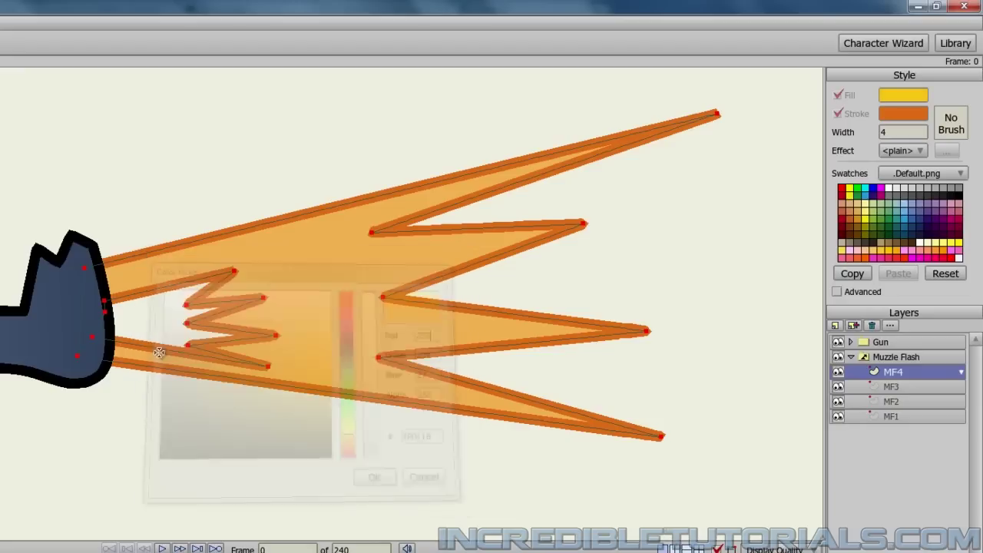
Select the gun tip's corner points with Transform Points, then deselect
scroll(308, 449, down, 3)
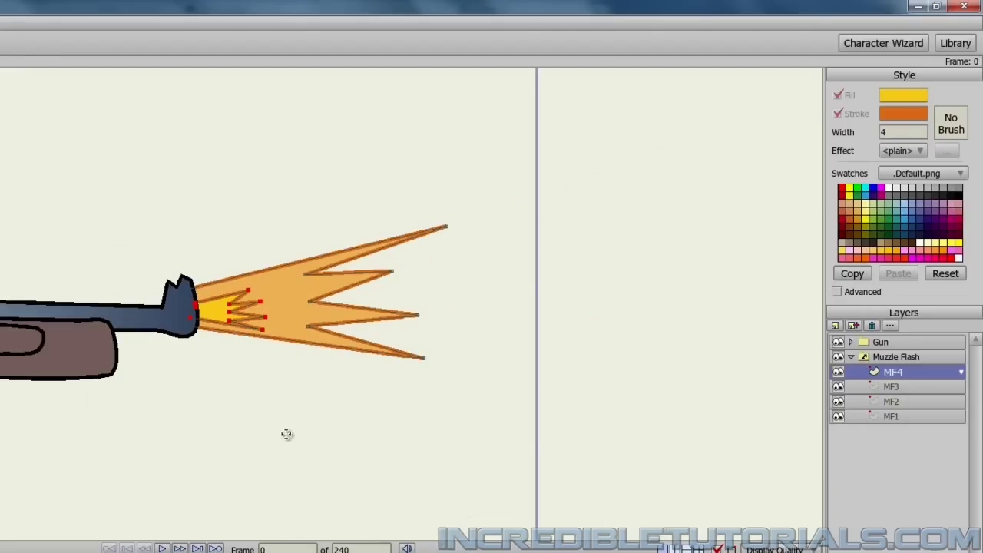
key(t)
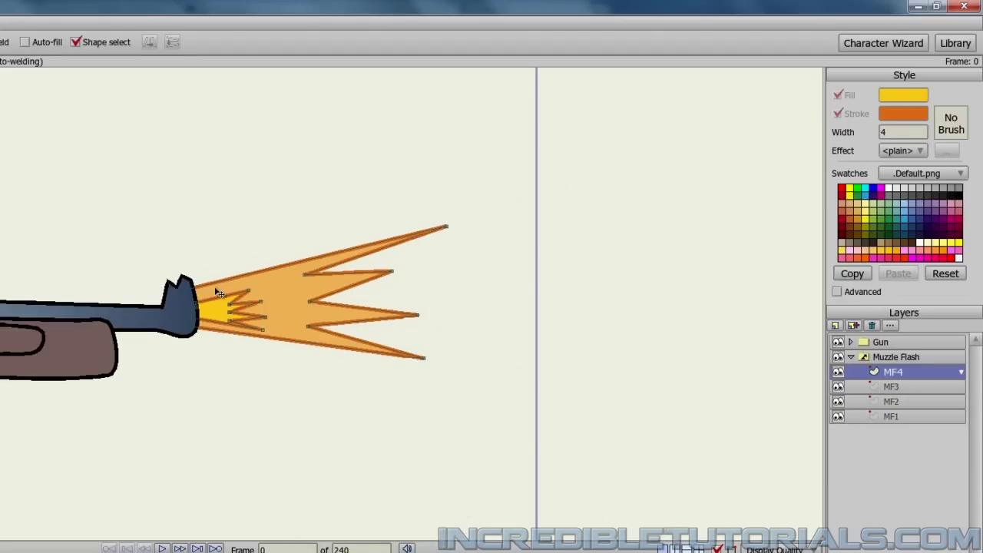
click(192, 298)
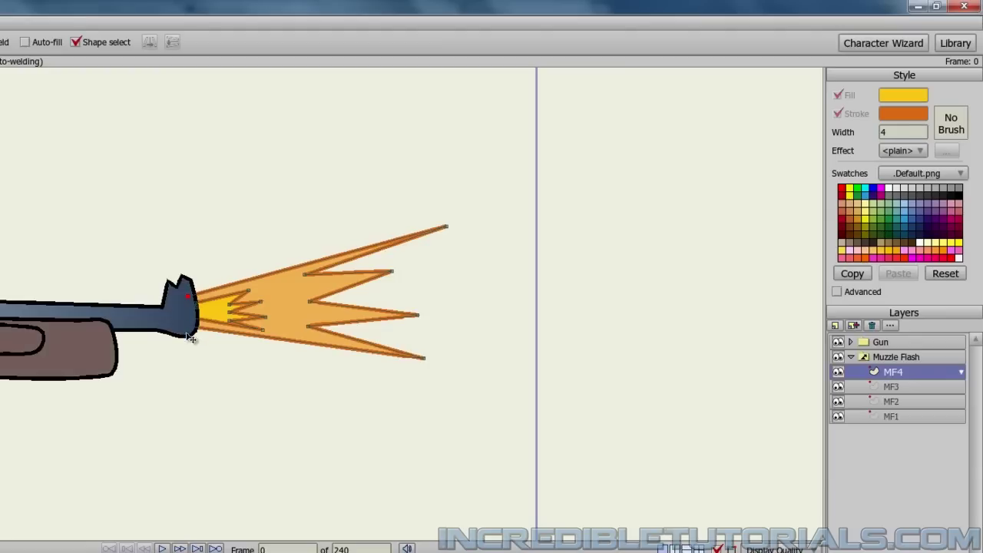
click(187, 325)
click(219, 377)
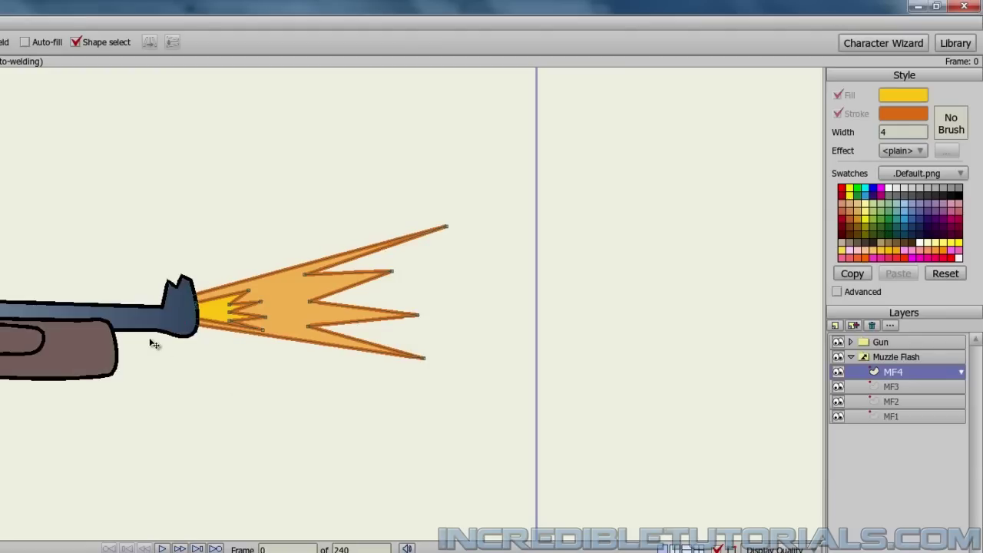
Cycle through the MF3, MF2 and MF1 flashes and back, ending on MF4
click(900, 390)
click(896, 400)
click(897, 416)
click(898, 404)
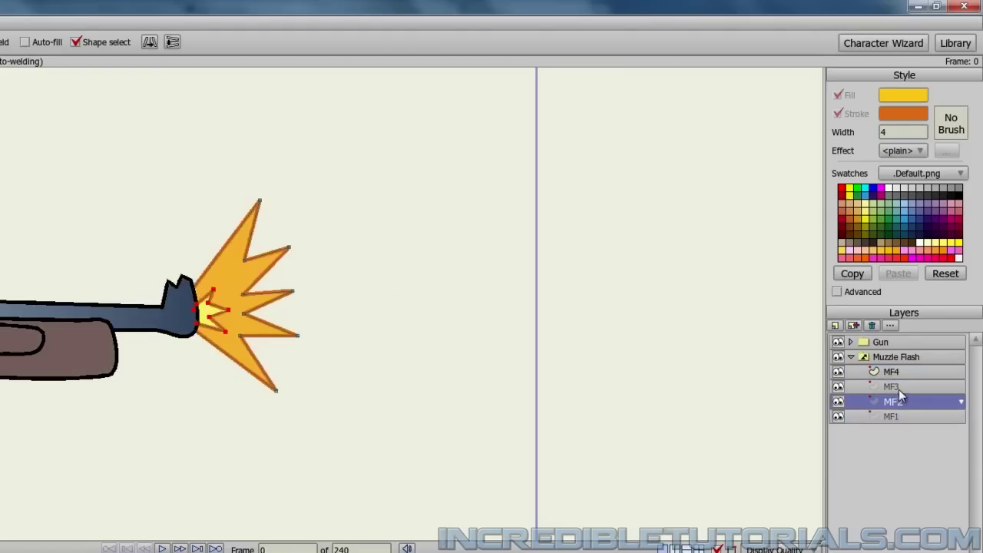
click(899, 388)
click(898, 373)
click(897, 388)
click(897, 401)
click(899, 416)
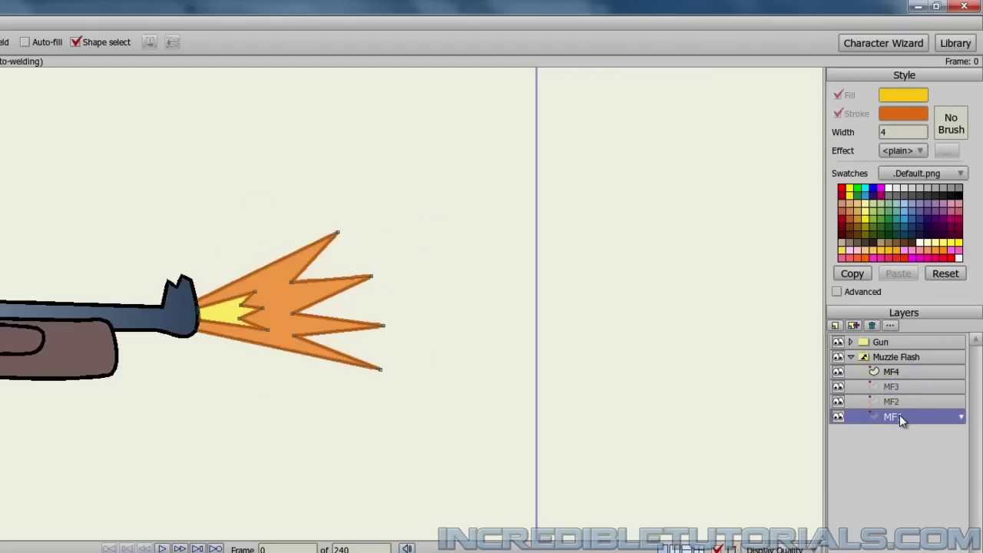
click(897, 388)
click(896, 374)
Add a new vector layer named MF5 above MF4 in Muzzle Flash
click(835, 325)
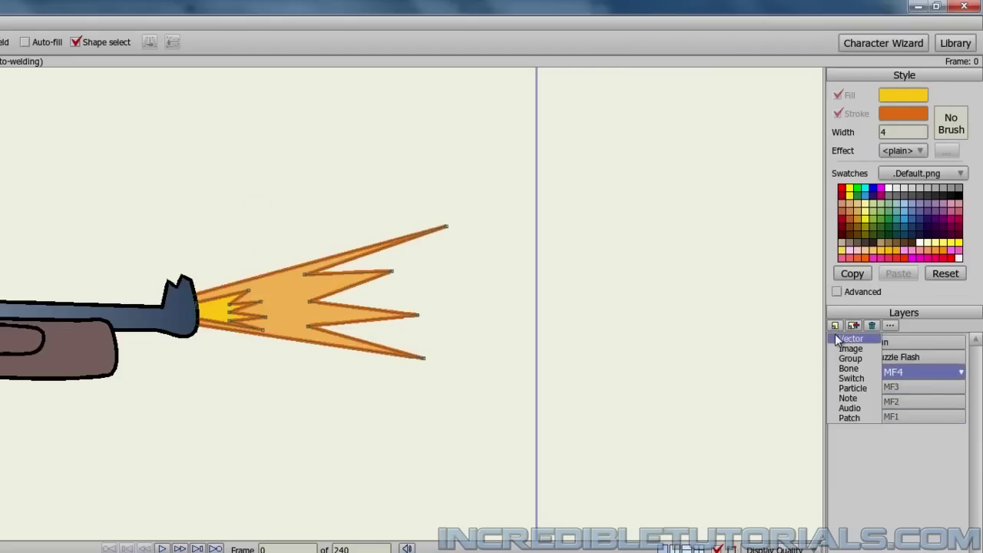
click(838, 340)
text(MF5)
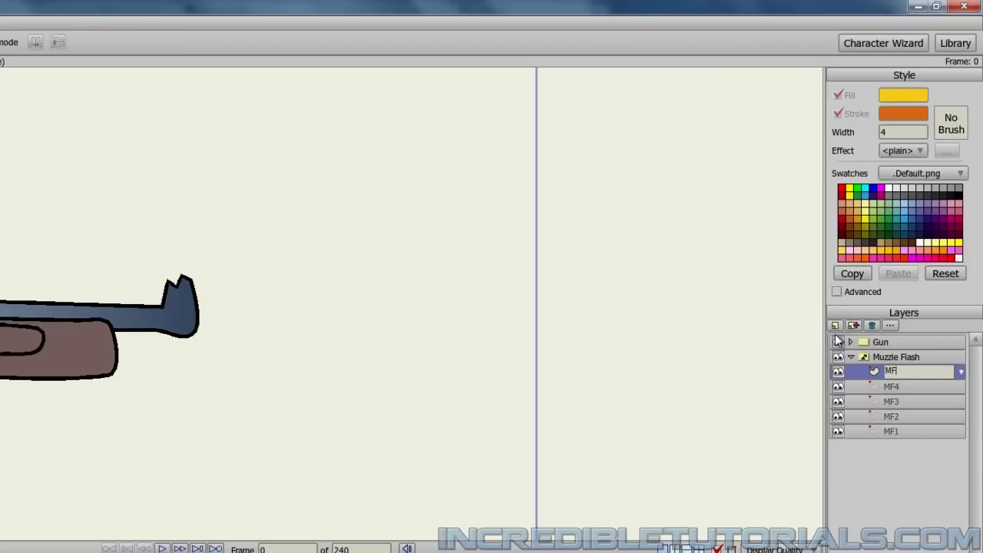
key(Return)
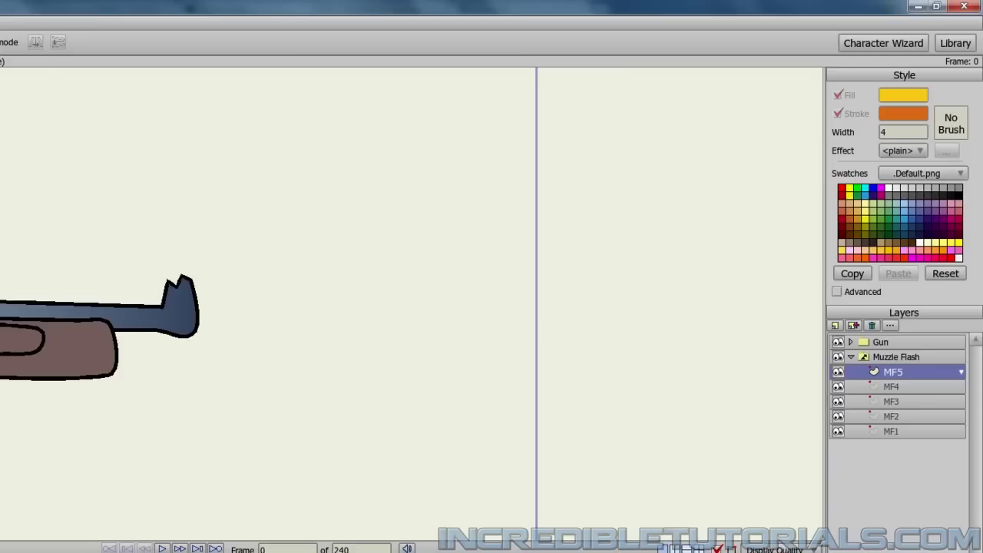
Outline a large five-spiked jagged flash from the gun muzzle with a small inner zigzag
key(a)
scroll(281, 361, up, 1)
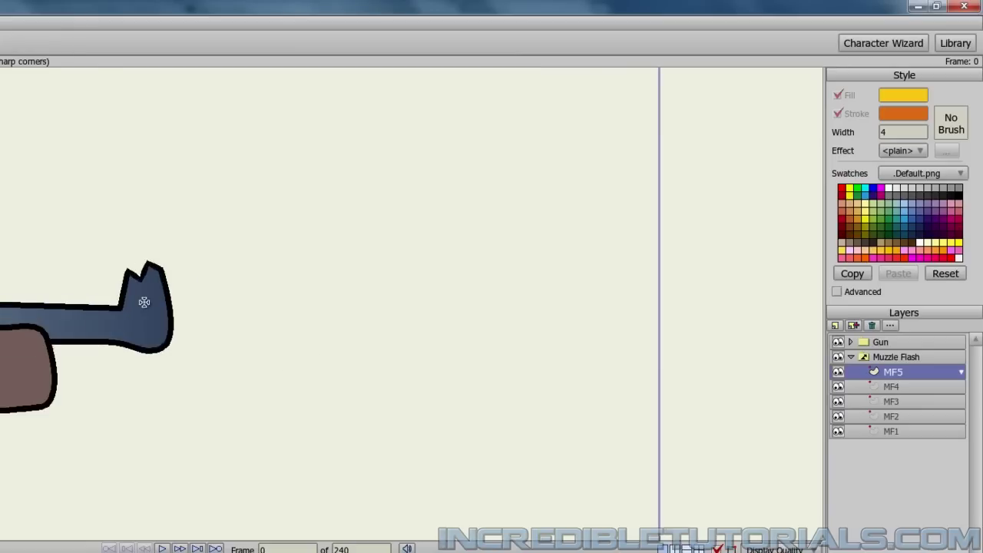
scroll(148, 305, down, 1)
drag(180, 287, 341, 384)
drag(340, 384, 168, 286)
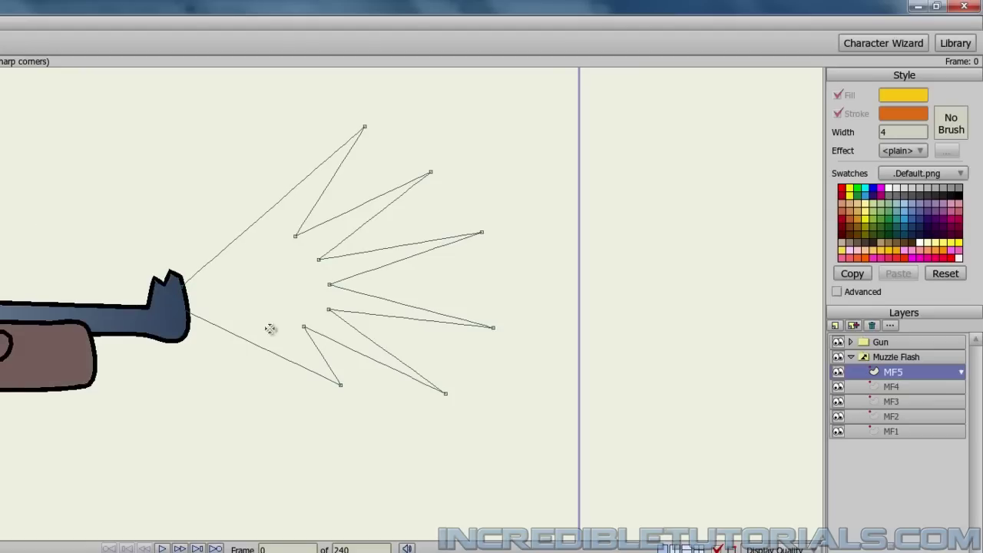
scroll(270, 329, up, 2)
drag(127, 280, 113, 299)
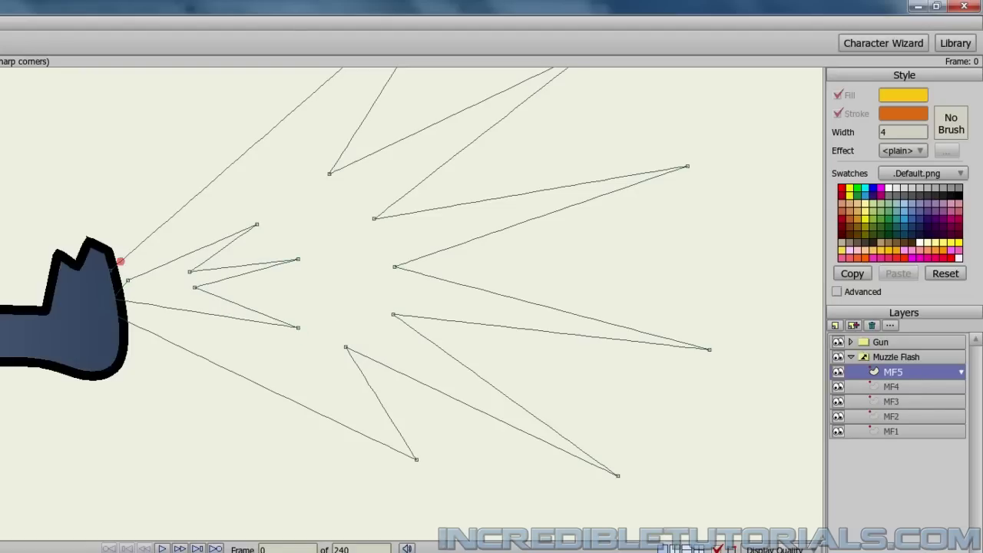
scroll(258, 302, down, 3)
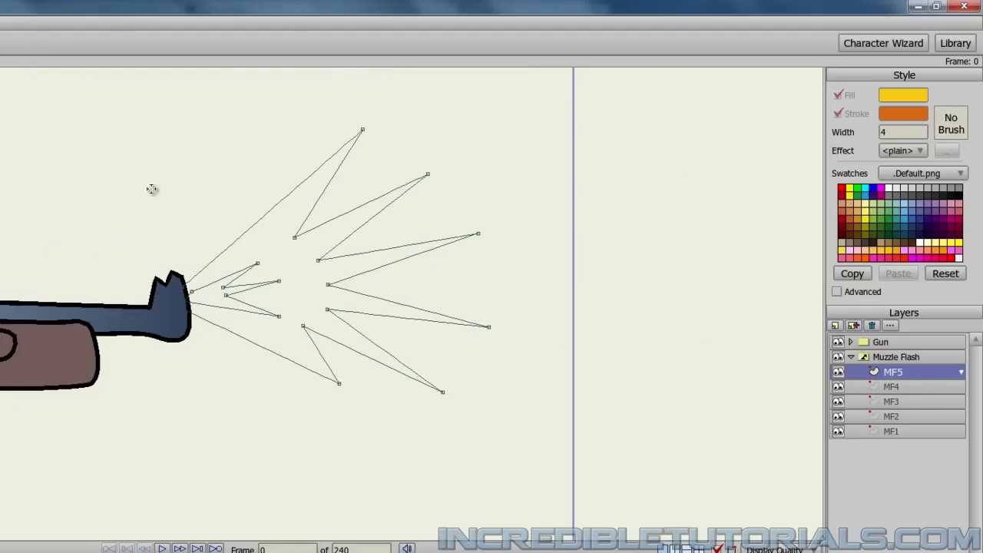
Fill the MF5 flash with a warm golden yellow (F5CB49)
click(926, 95)
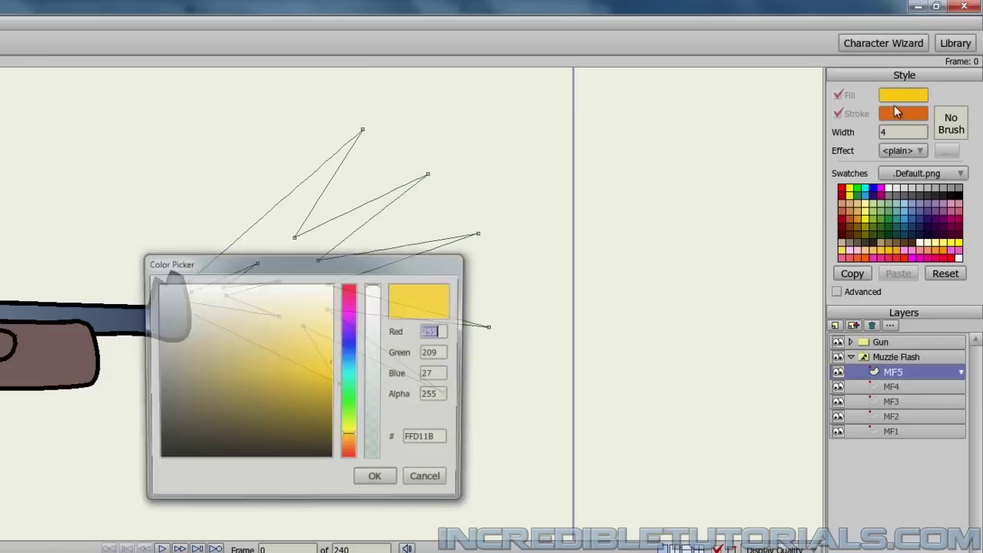
click(354, 444)
drag(354, 444, 354, 441)
click(290, 380)
mouse_move(290, 380)
mouse_down()
mouse_move(305, 339)
mouse_move(295, 350)
mouse_up()
drag(355, 445, 355, 437)
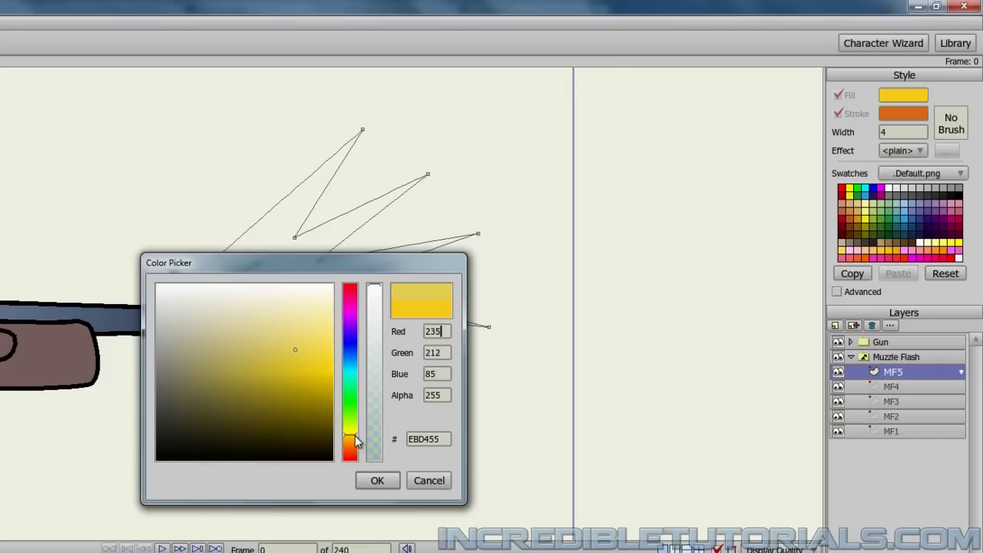
mouse_move(310, 353)
mouse_down()
mouse_move(322, 351)
mouse_move(318, 336)
mouse_move(303, 339)
mouse_move(322, 368)
mouse_up()
drag(355, 435, 355, 438)
drag(333, 391, 315, 350)
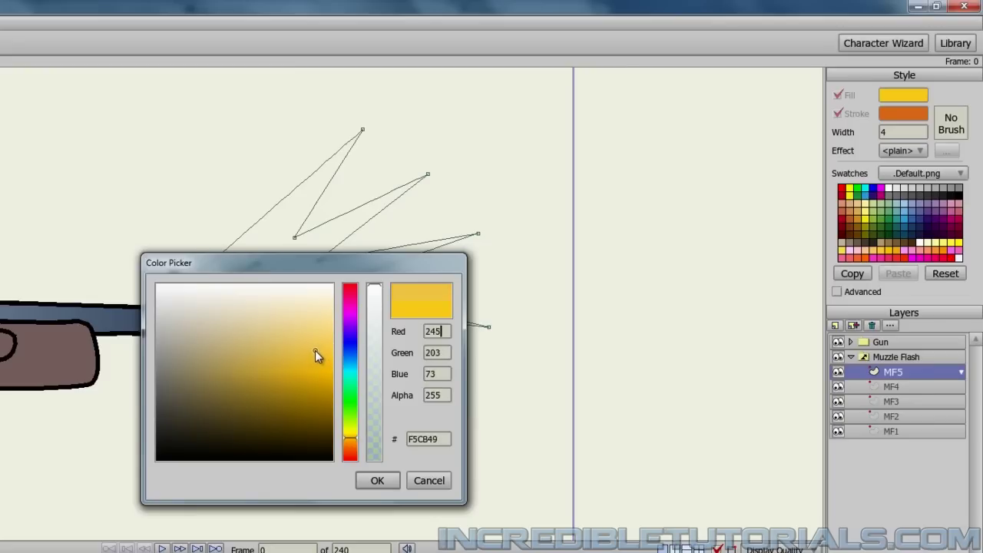
click(369, 478)
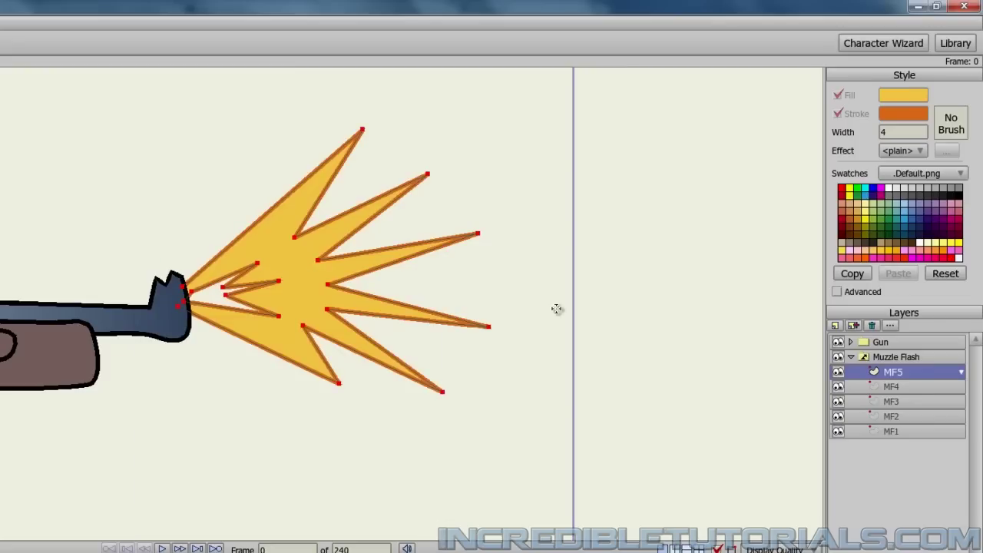
Fill the inner burst orange and nudge the whole flash slightly left and down against the barrel
click(903, 108)
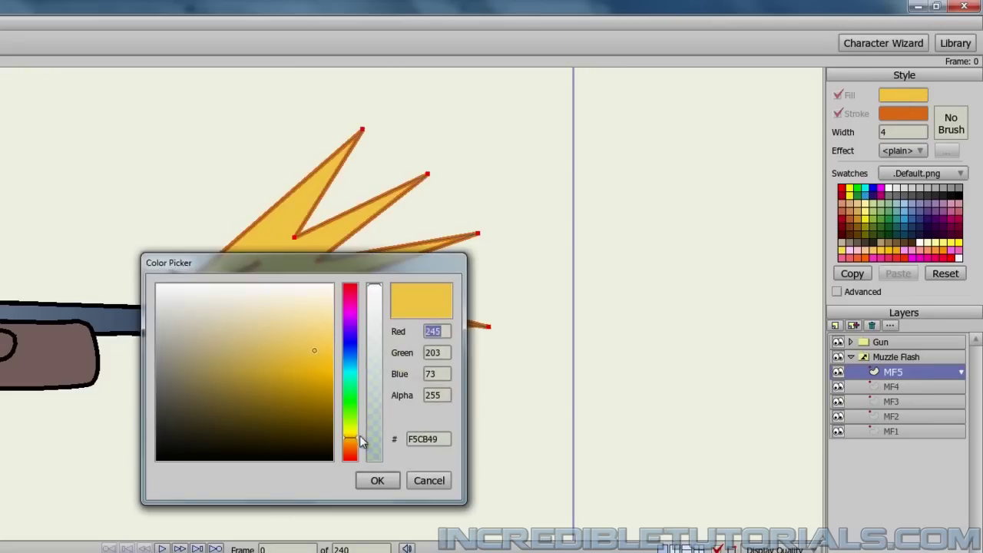
drag(358, 437, 357, 453)
click(377, 480)
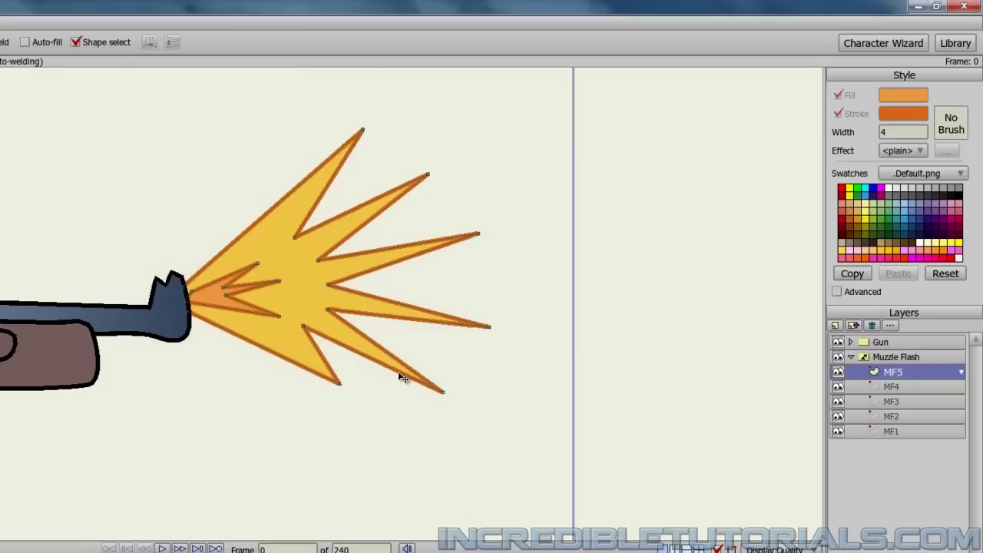
key(ctrl+a)
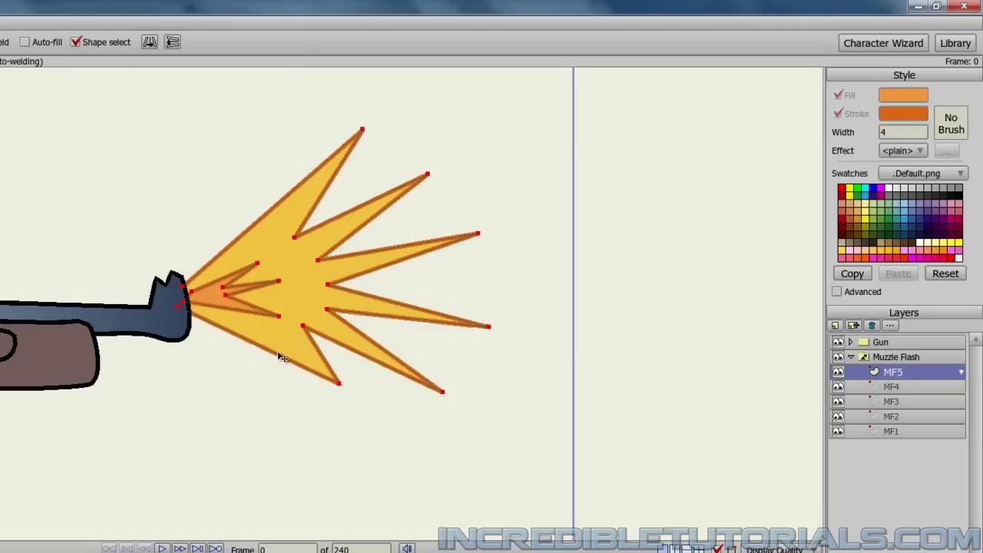
drag(283, 347, 276, 352)
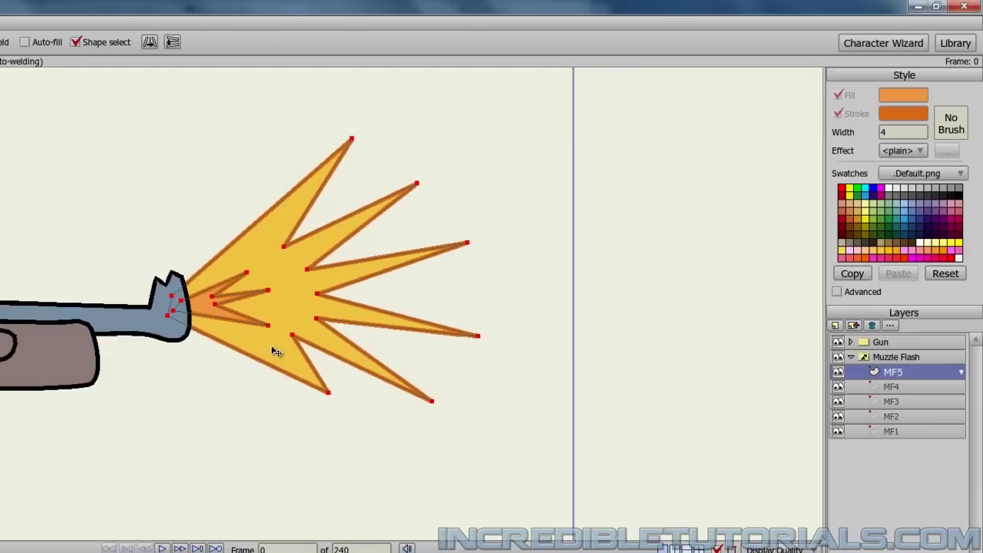
click(236, 430)
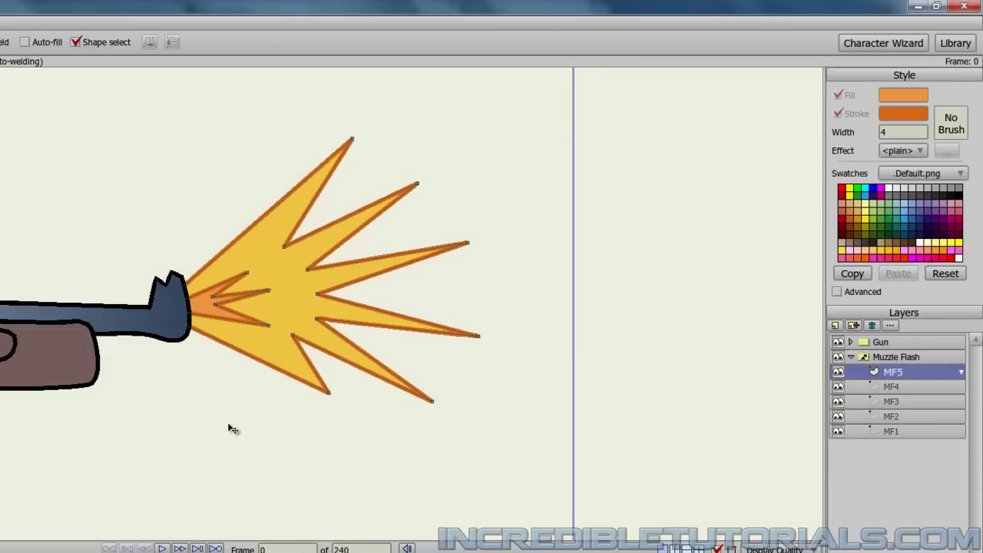
click(882, 388)
click(884, 401)
click(887, 417)
click(894, 431)
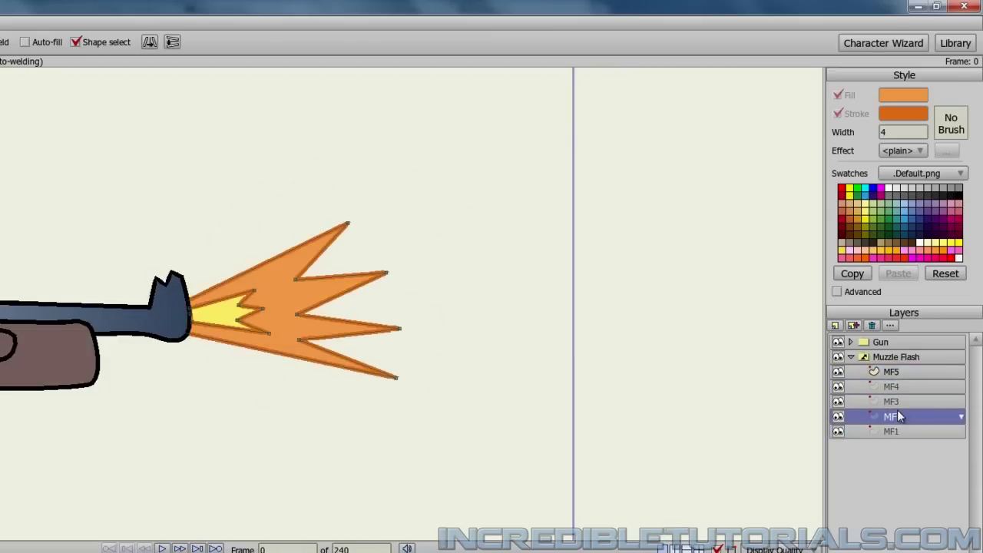
click(896, 401)
click(896, 386)
click(896, 373)
click(898, 386)
click(896, 401)
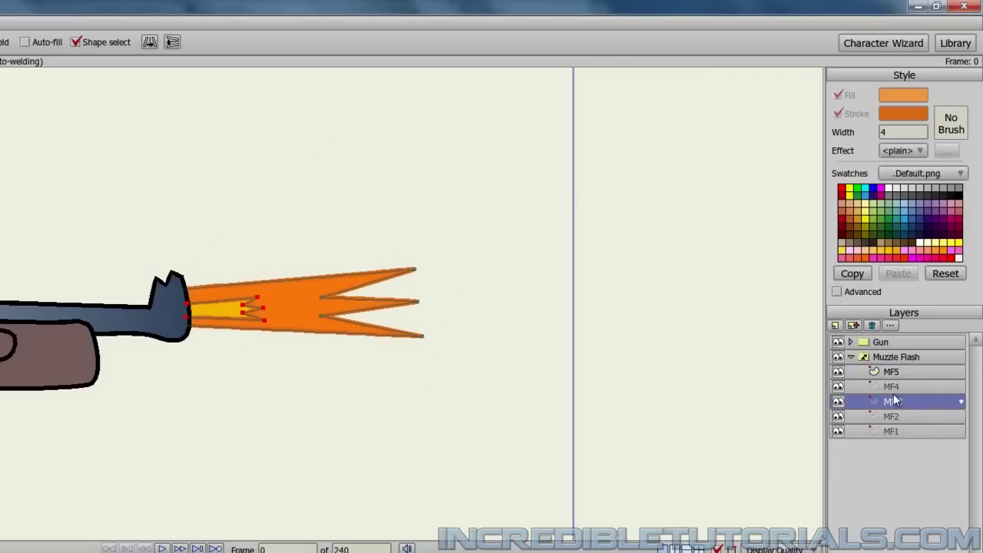
click(897, 374)
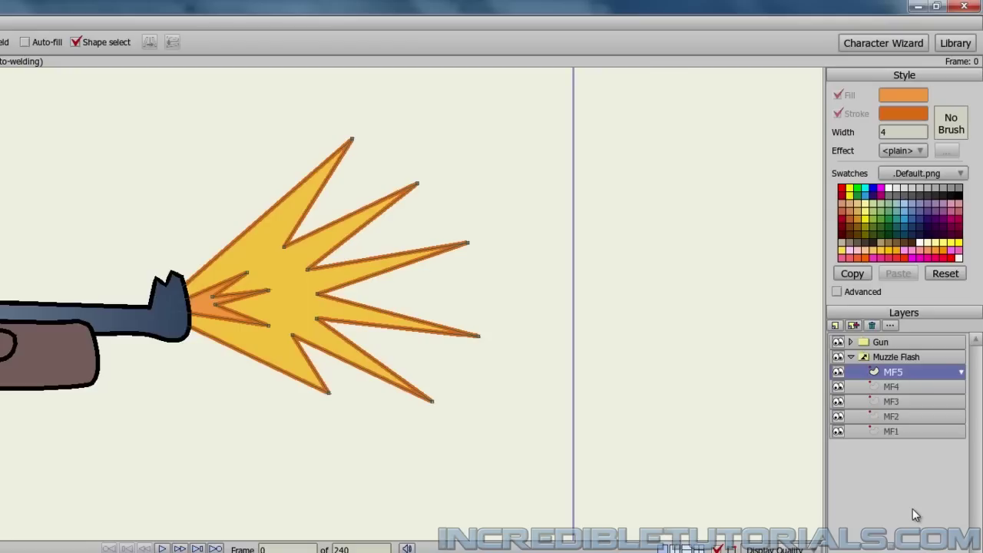
double_click(890, 373)
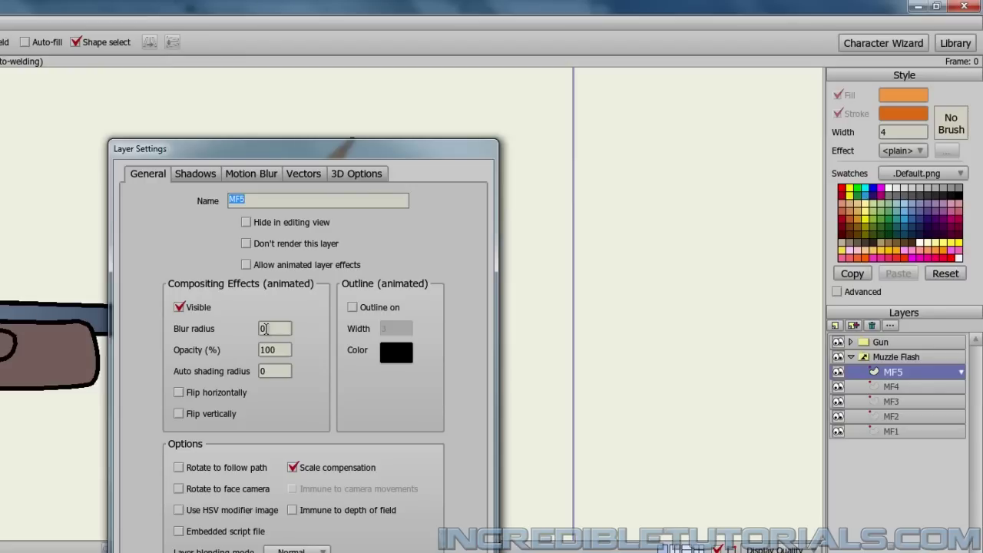
click(264, 329)
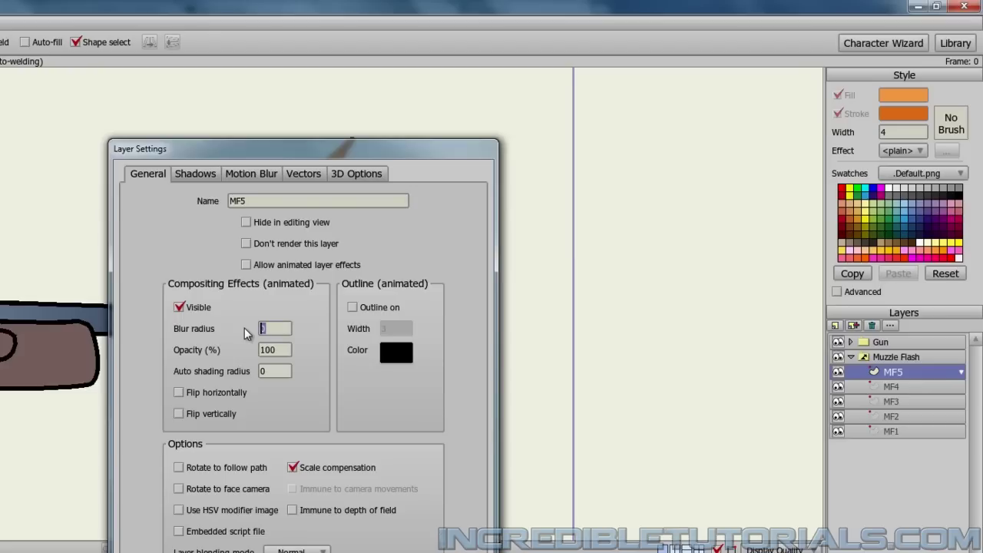
text(20)
key(Return)
key(ctrl+r)
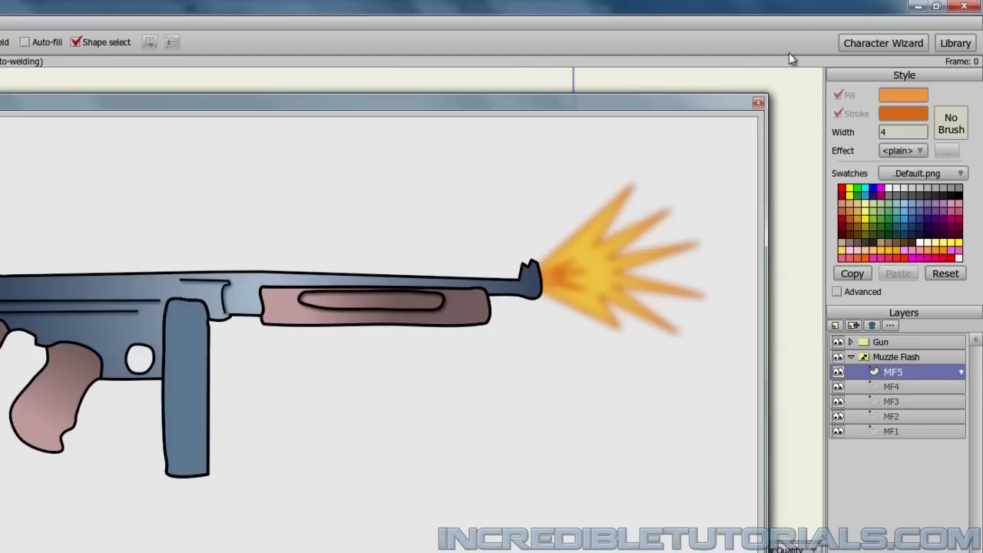
click(758, 103)
double_click(901, 373)
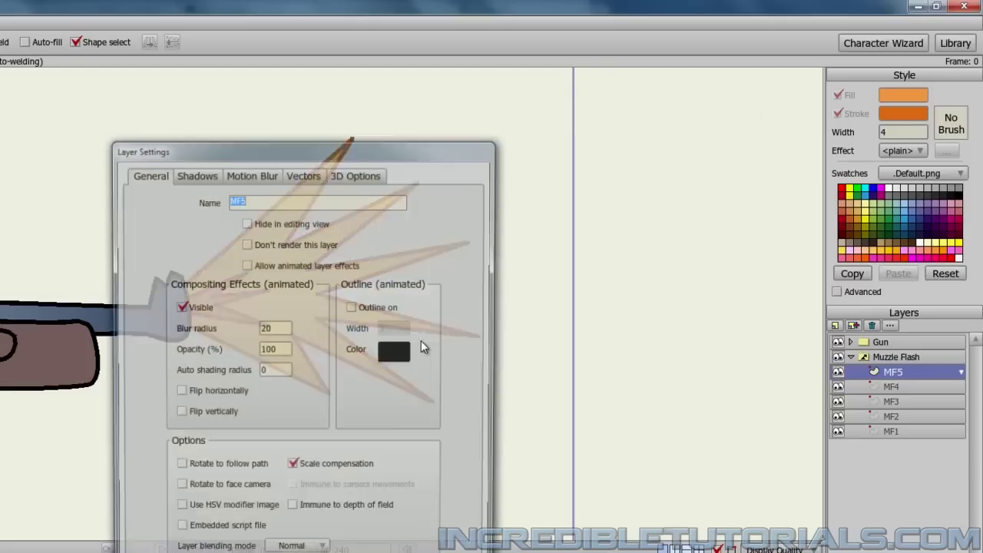
click(268, 330)
text(0)
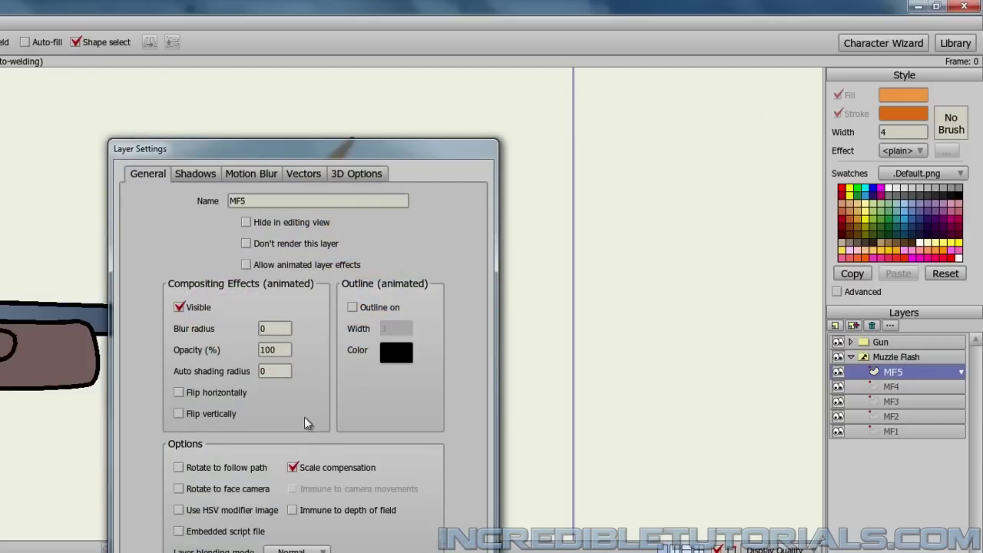
click(196, 174)
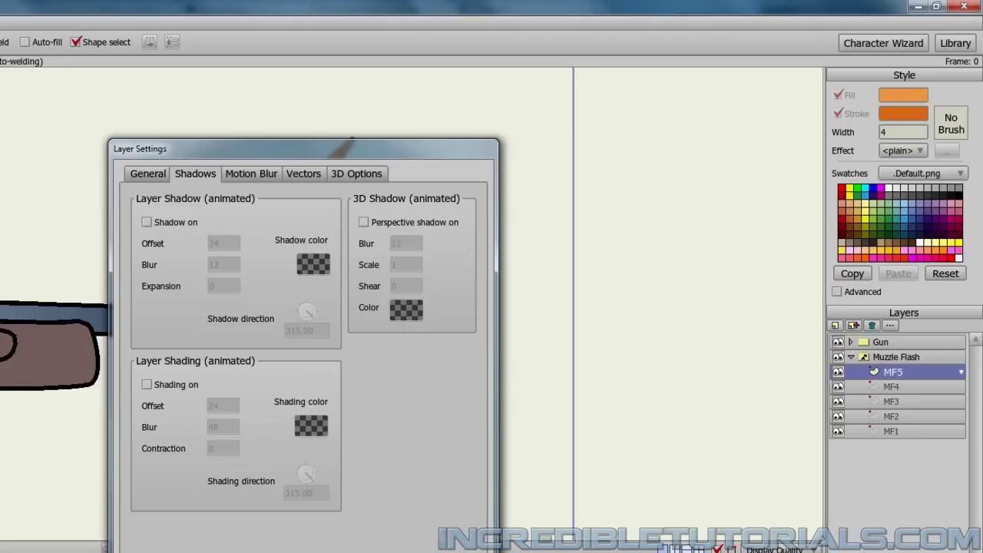
key(Return)
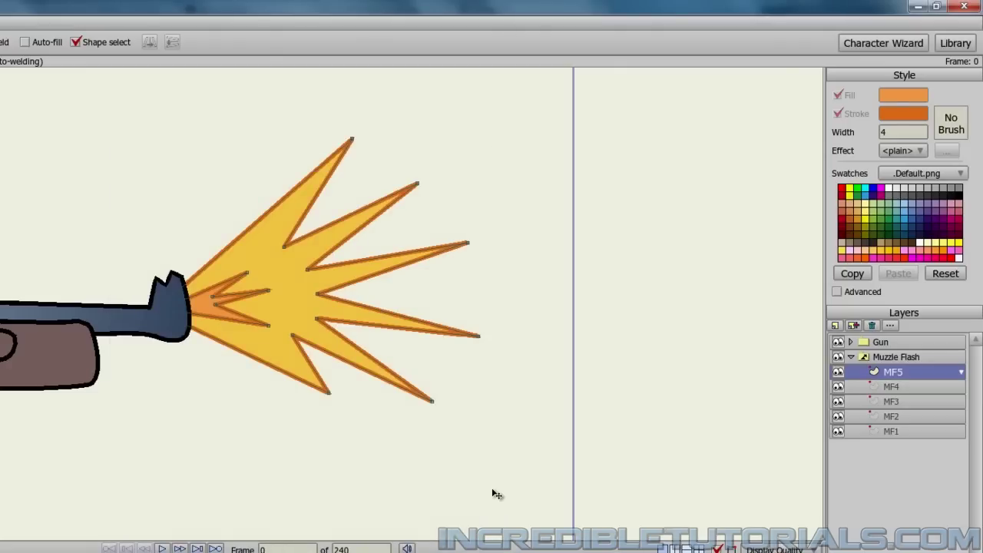